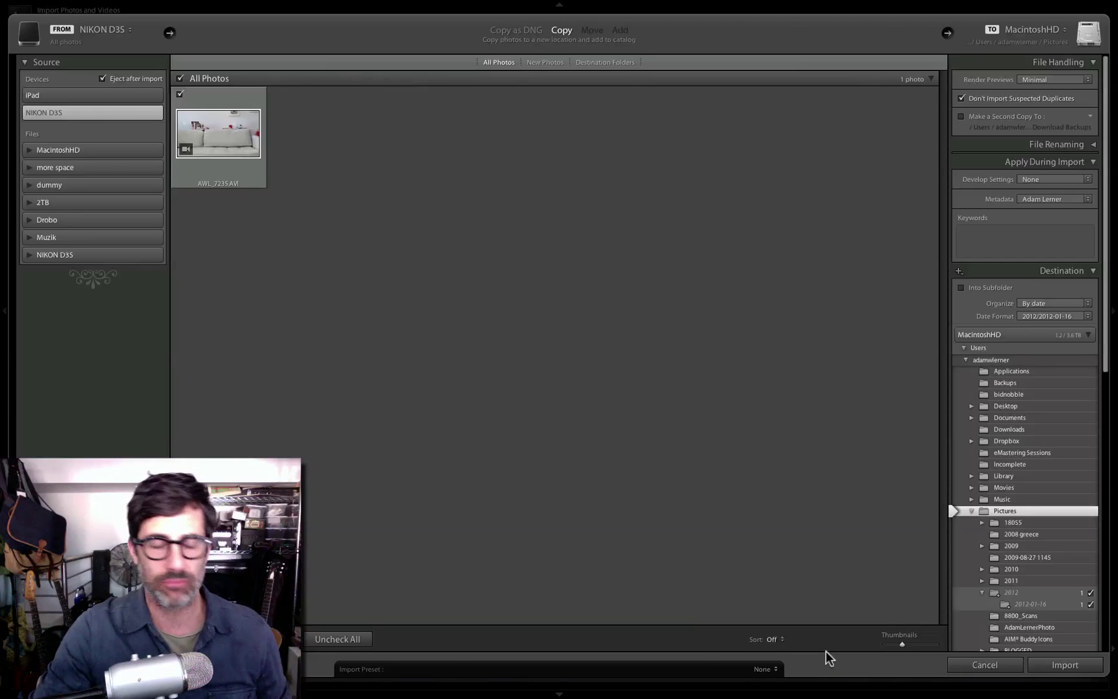
Step: Import the checked interview clip into the catalog's 2012/2012-01-16 folder and eject the card
left_click(1082, 668)
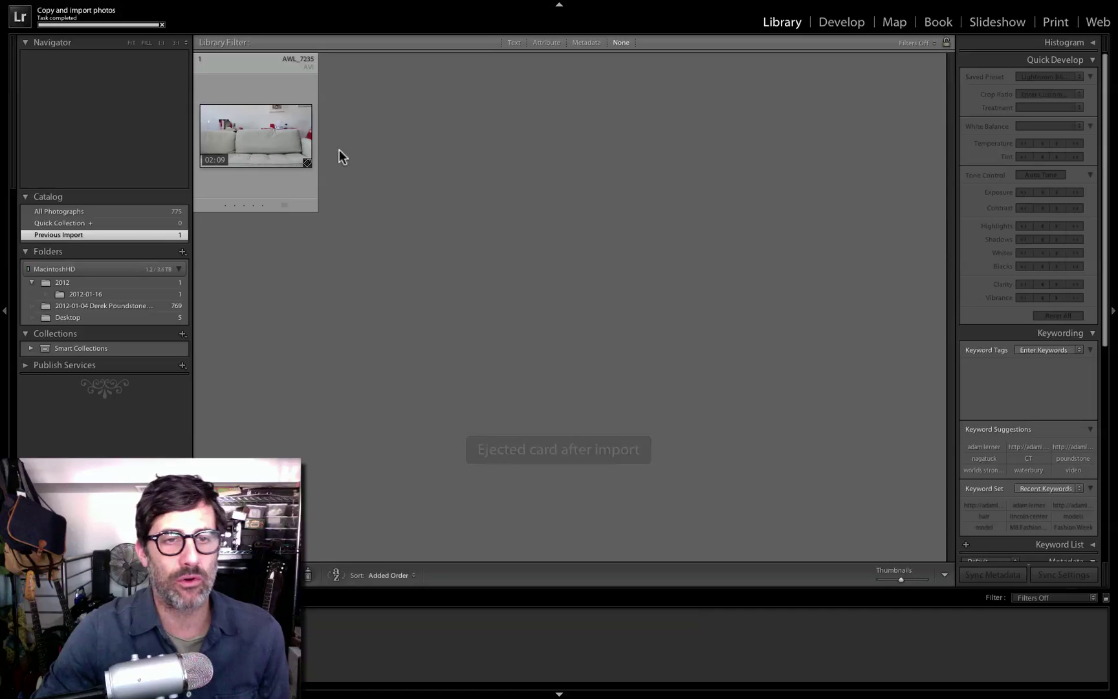
Step: Open the imported interview clip in Loupe view, play it, and pause at 00:17
left_click(286, 132)
double_click(285, 132)
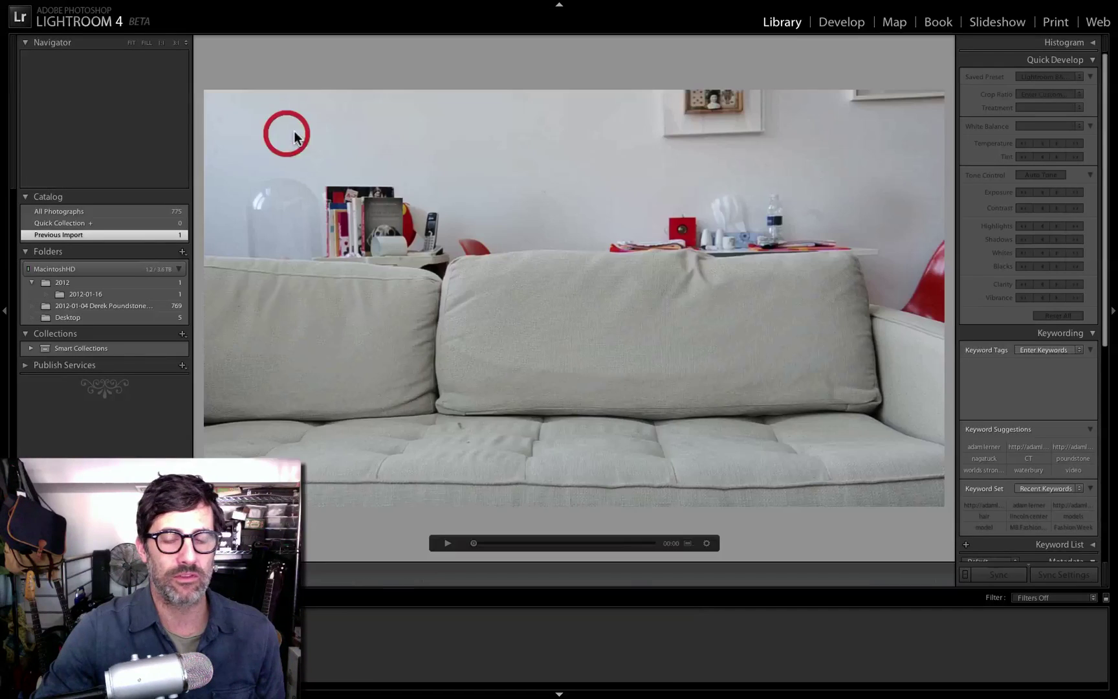
left_click(448, 543)
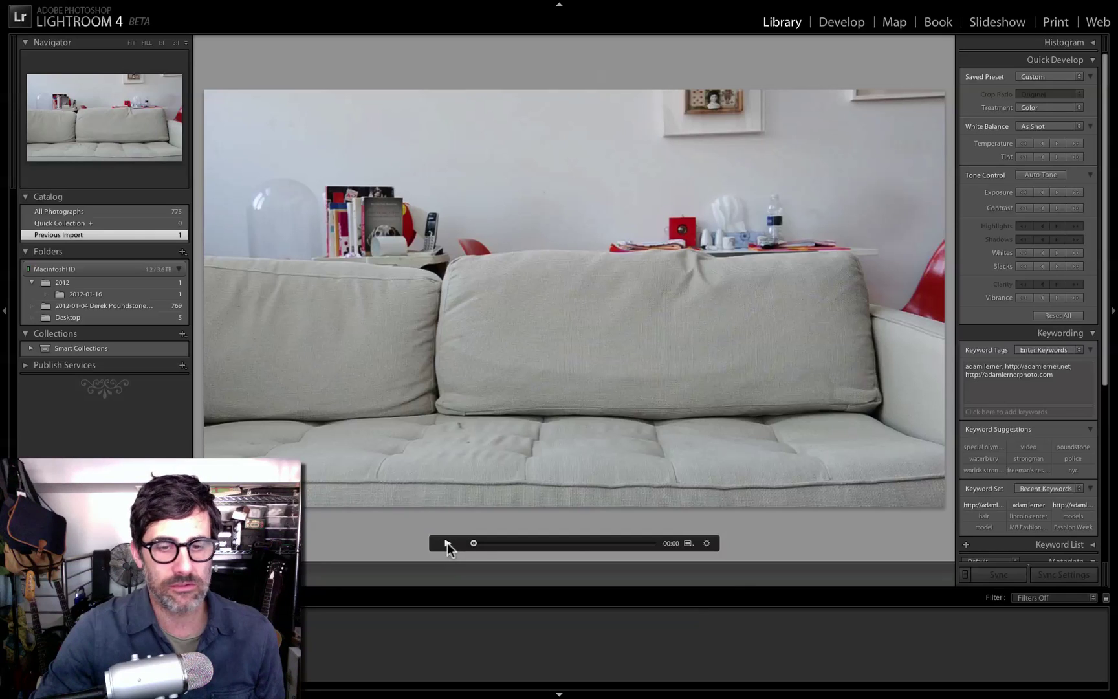
left_click(447, 543)
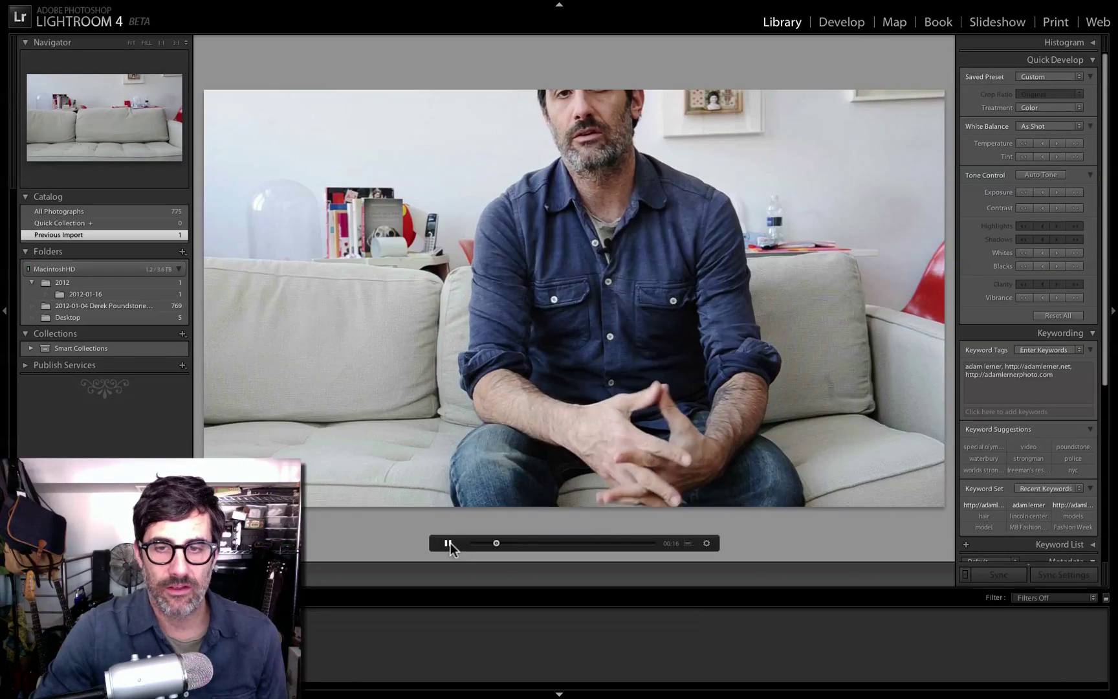
left_click(448, 542)
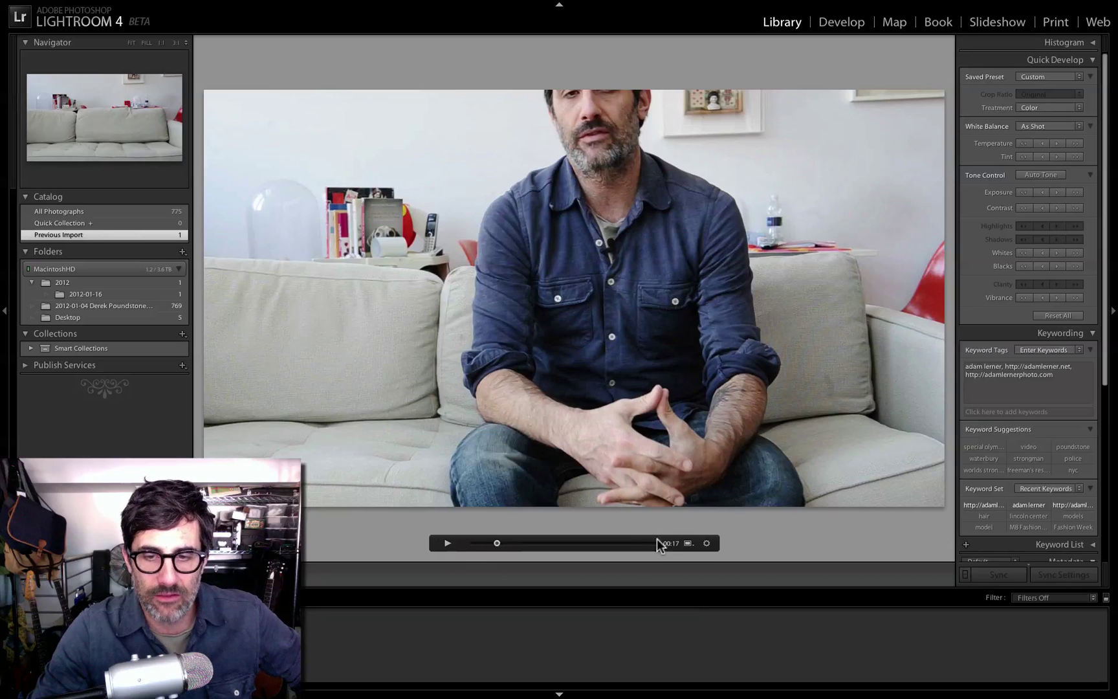
Step: Set the clip's poster frame, then trim its start near 00:09 and cut off its ending
left_click(693, 543)
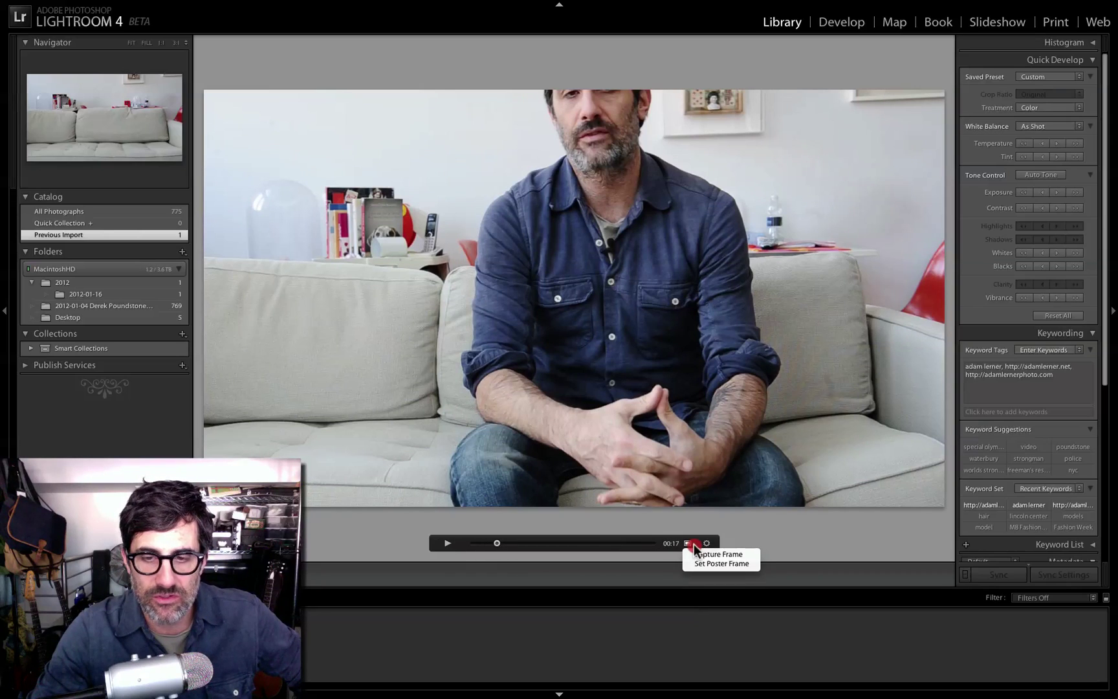
left_click_drag(694, 543, 698, 565)
left_click(709, 544)
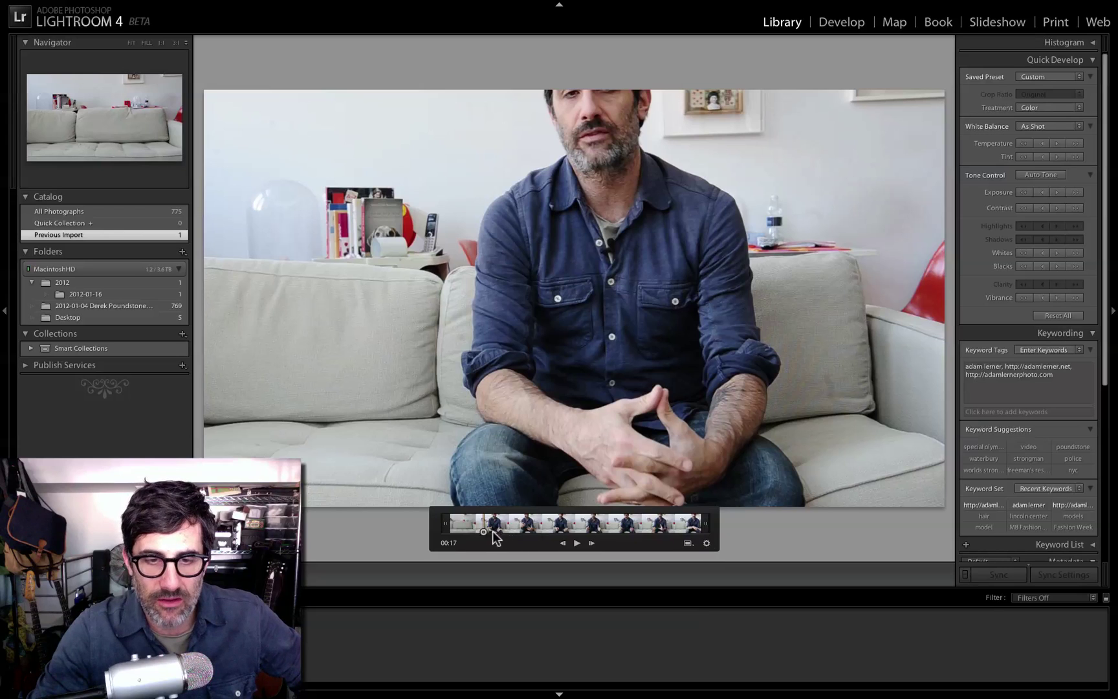
left_click(569, 543)
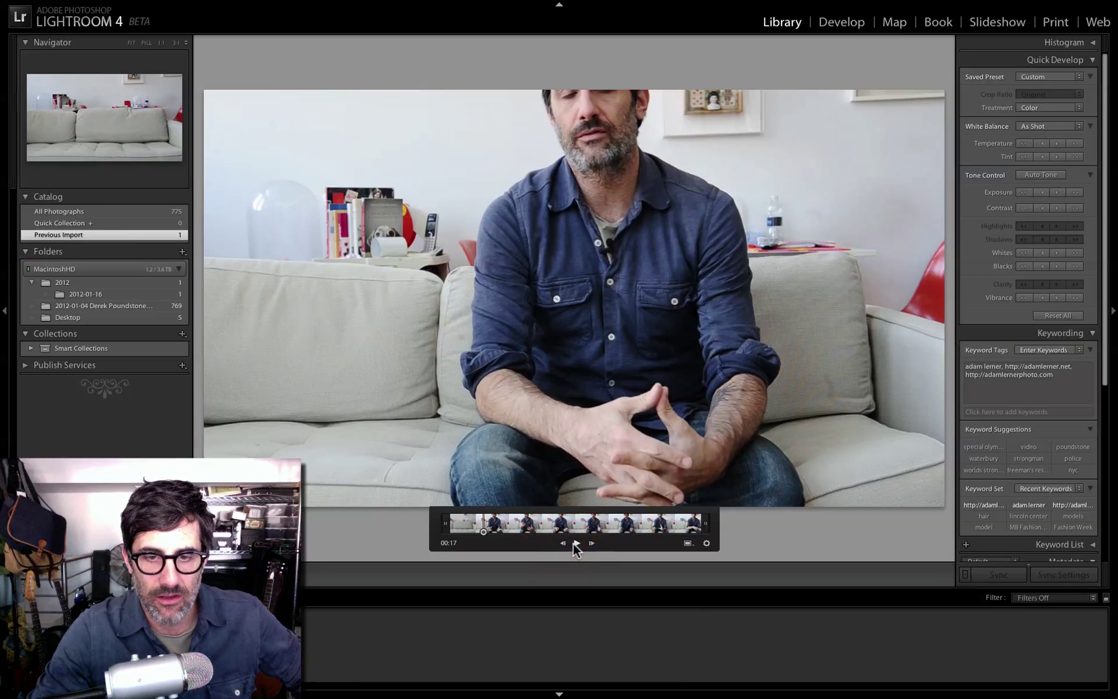
mouse_move(487, 529)
left_mouse_down()
mouse_move(449, 523)
mouse_move(463, 528)
left_mouse_up()
key("space")
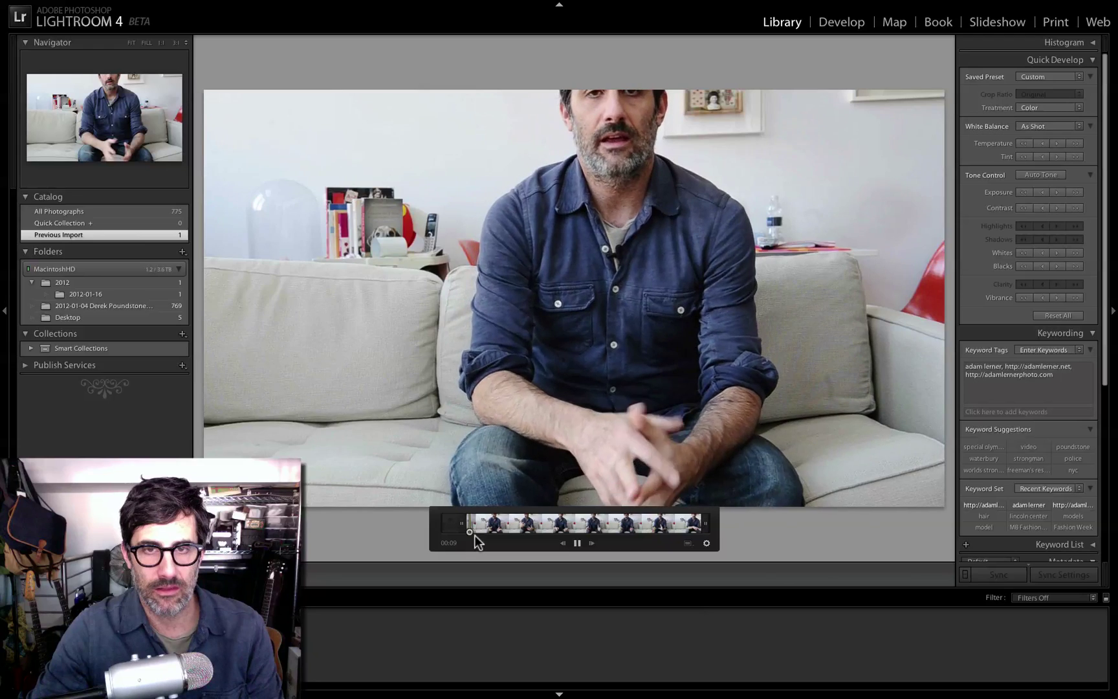
key("space")
left_click_drag(470, 530, 686, 533)
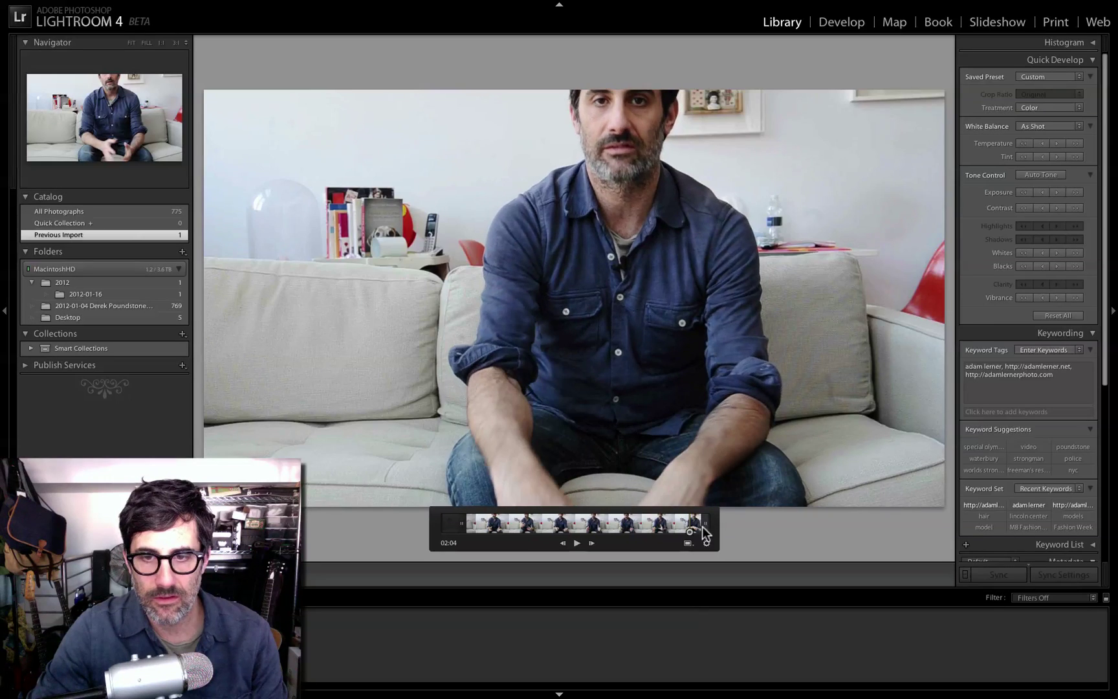
left_click_drag(704, 533, 689, 525)
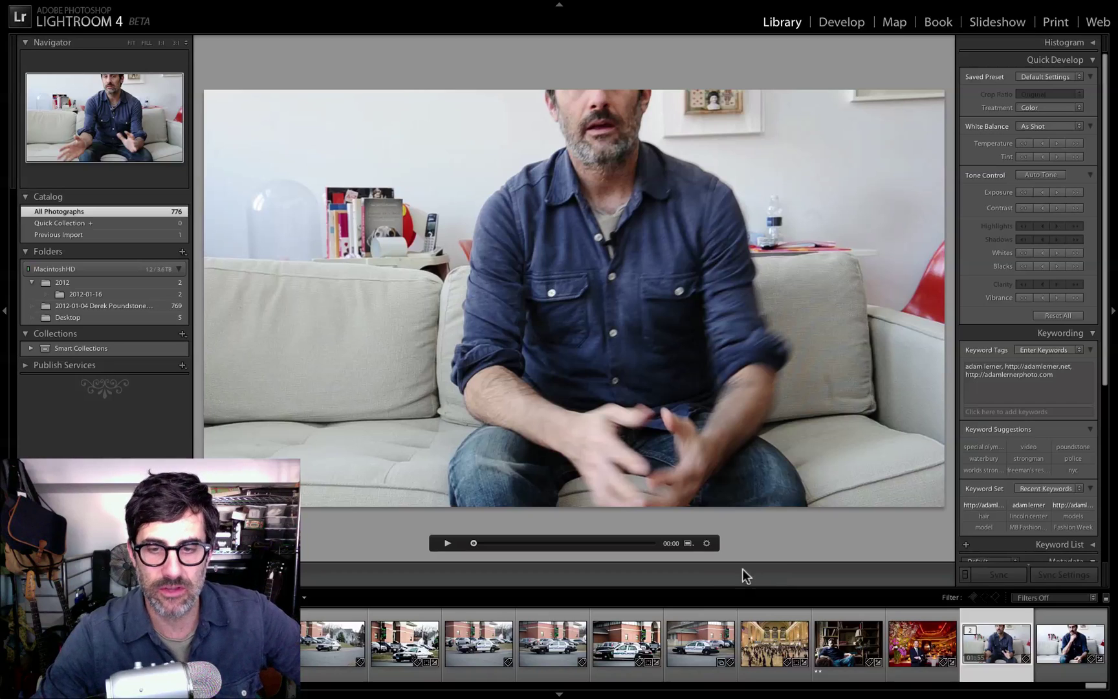
Step: Make the 00:16 moment, with the man's hands outstretched, the clip's poster frame
left_click(689, 543)
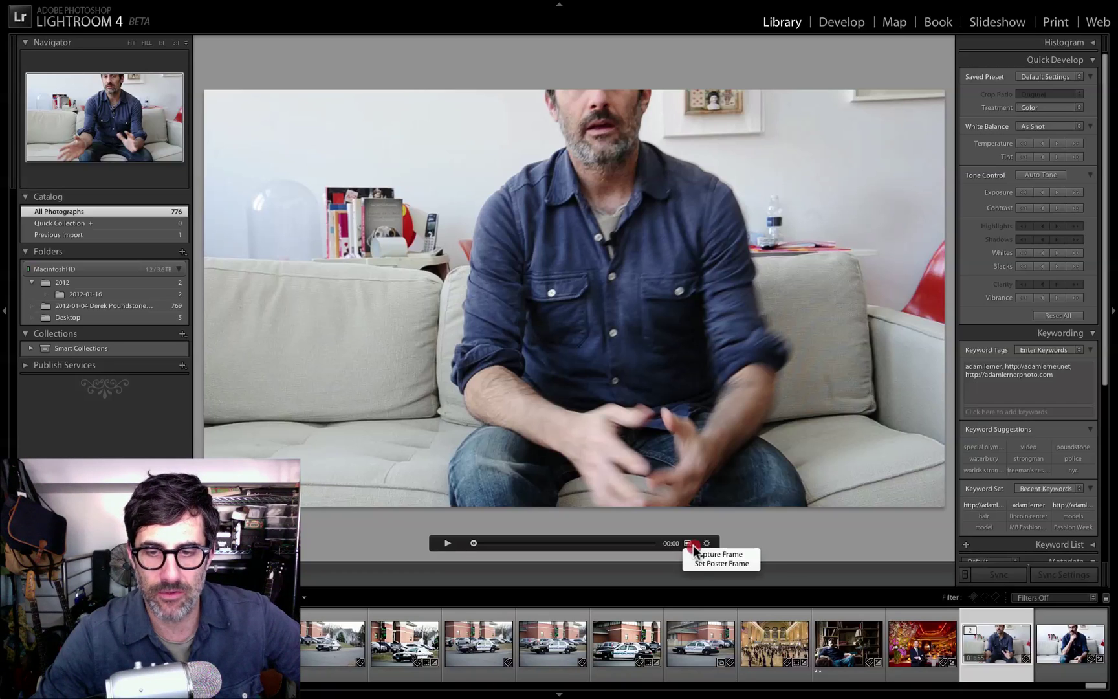
left_click(694, 566)
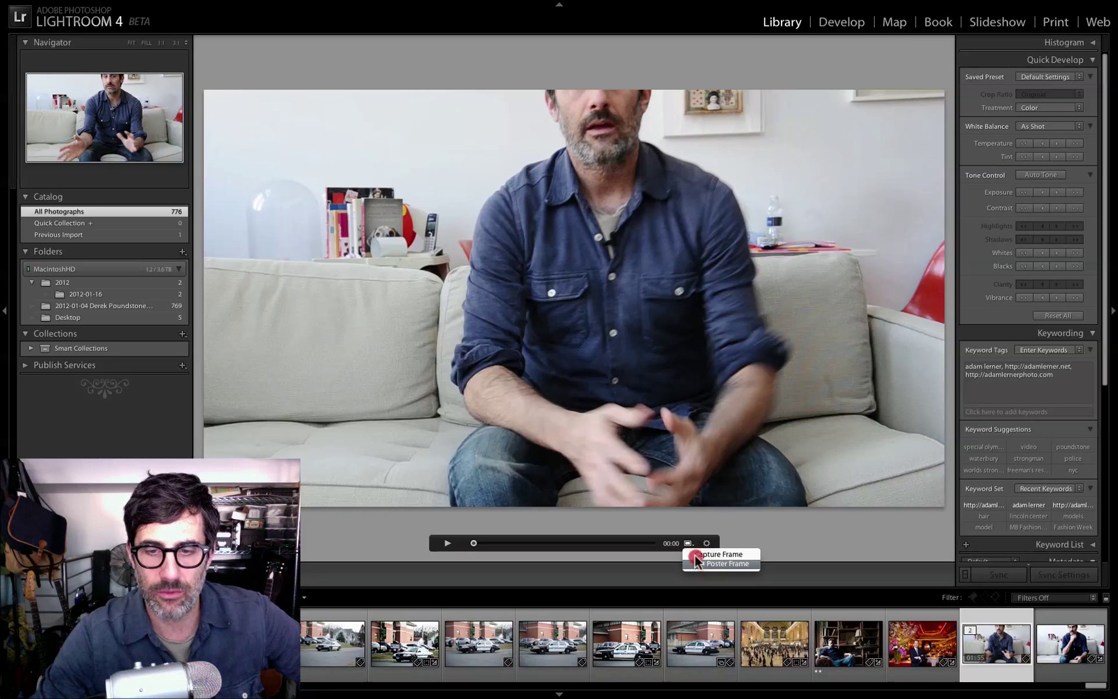
left_click_drag(473, 544, 500, 544)
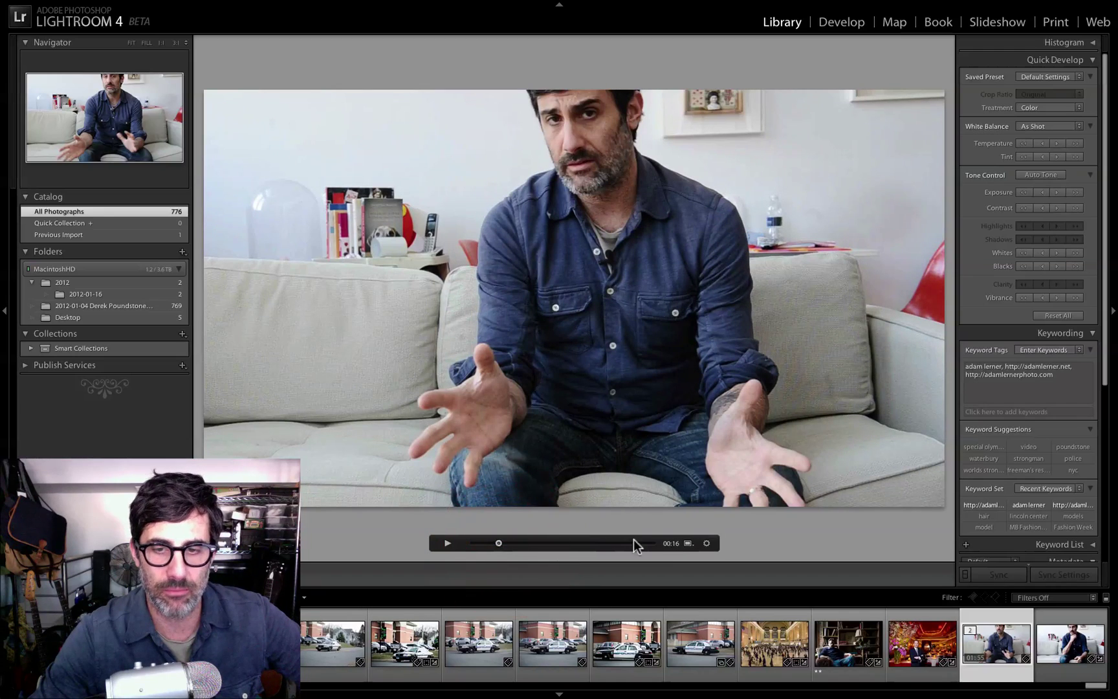
left_click(689, 544)
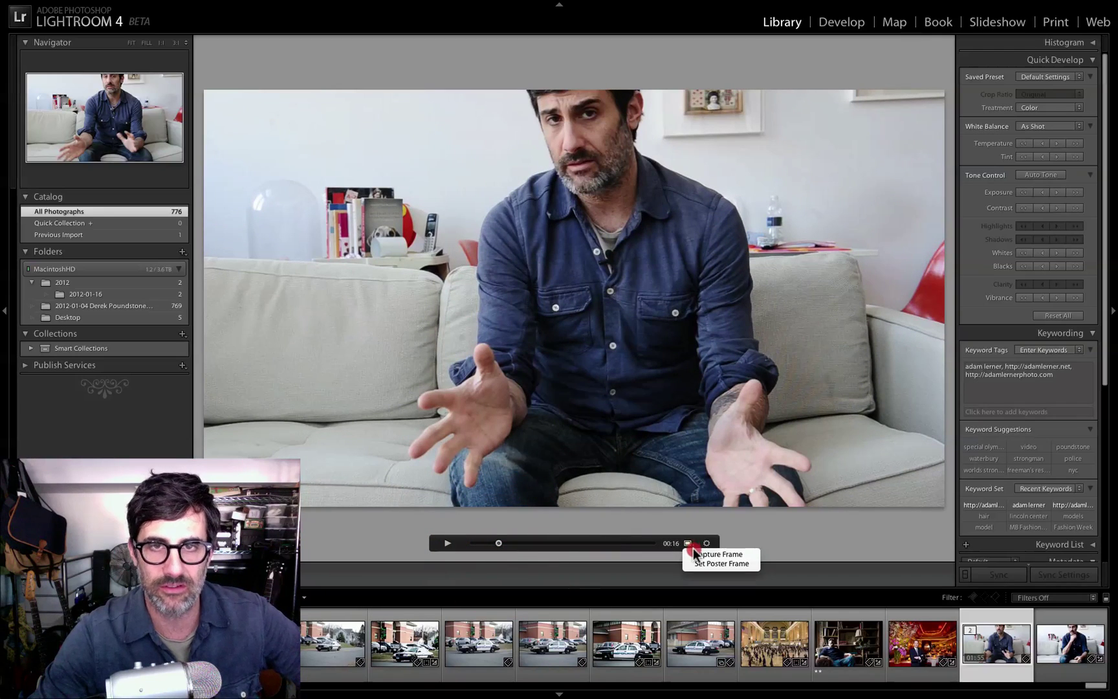
left_click(693, 563)
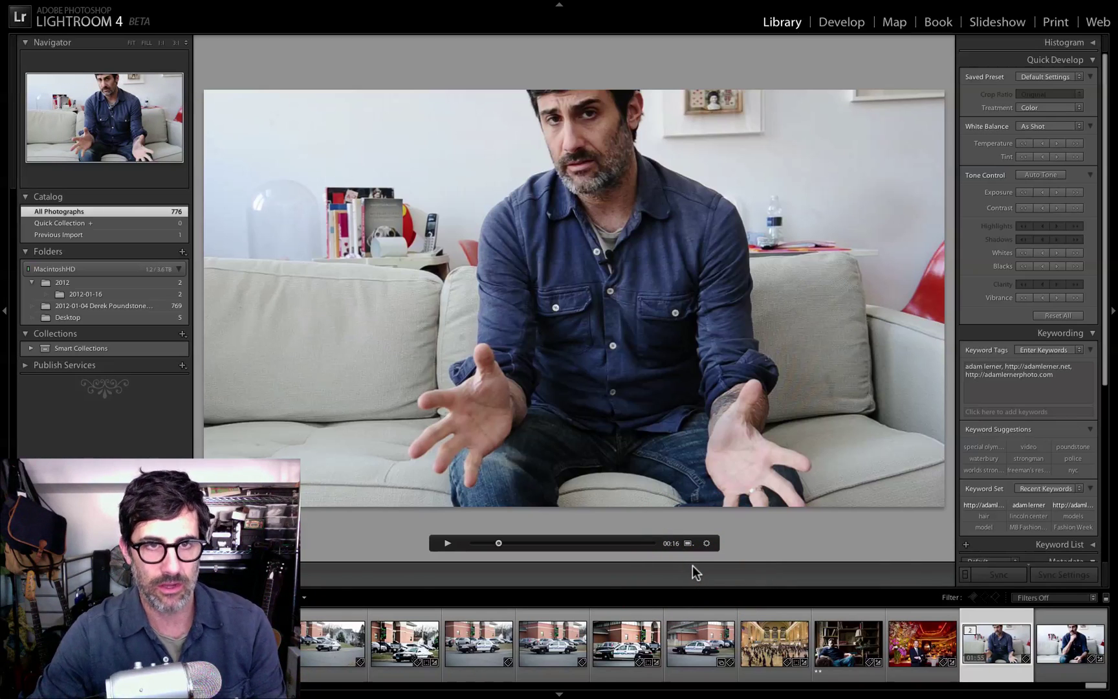
Step: Delete captured still 776 from disk in Grid view, then reopen the interview clip full-size
key("g")
left_click(390, 478)
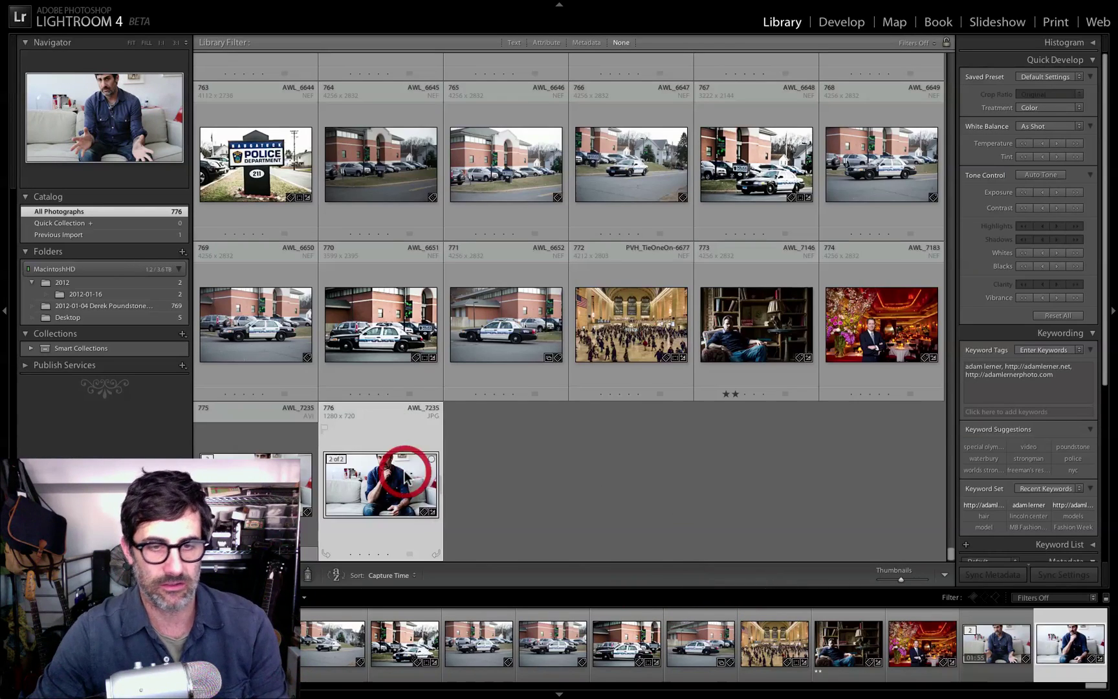
key("Delete")
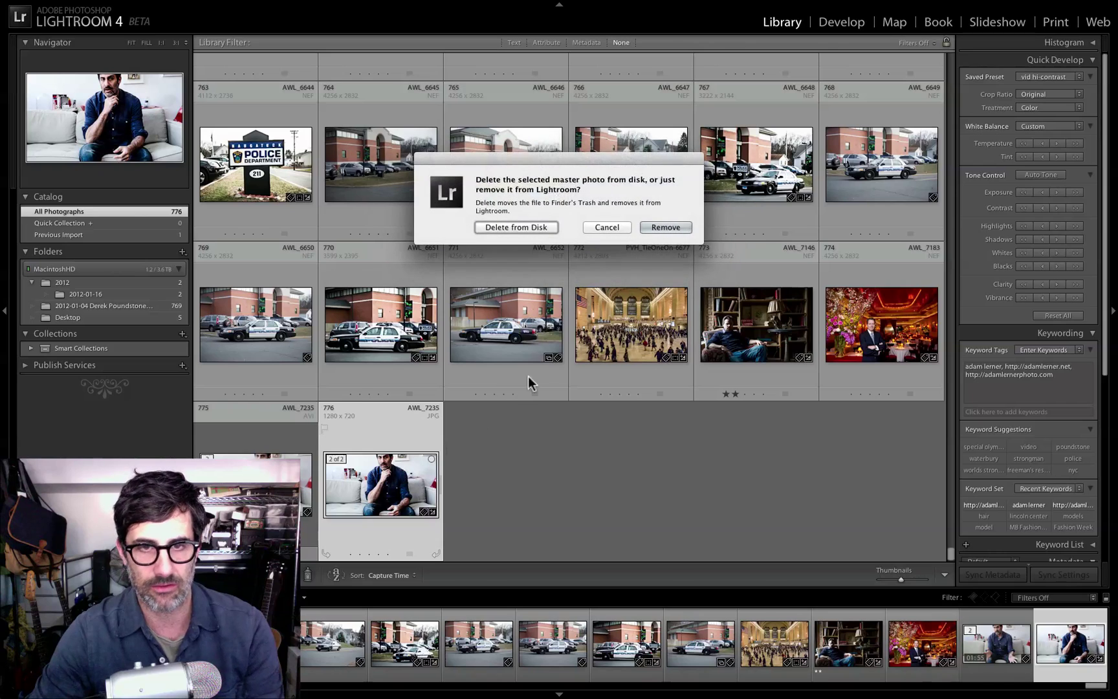
left_click(510, 227)
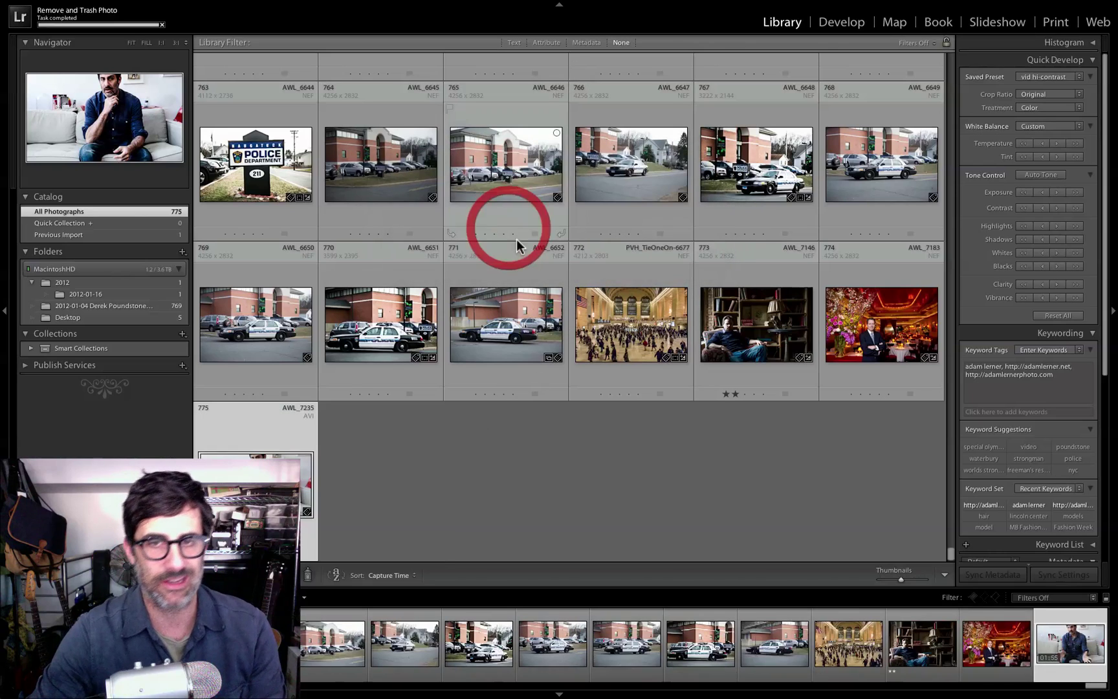
double_click(305, 497)
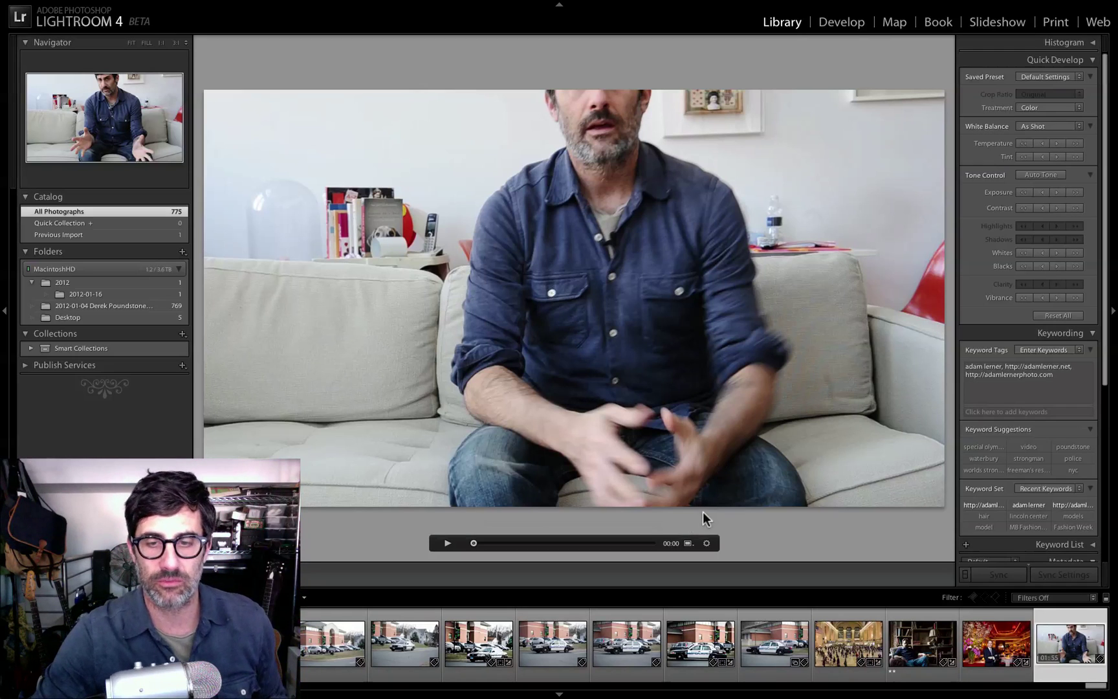
Step: Scrub further into the clip, collapse Keywording and Metadata, and nudge exposure up then back
left_click_drag(474, 544, 533, 542)
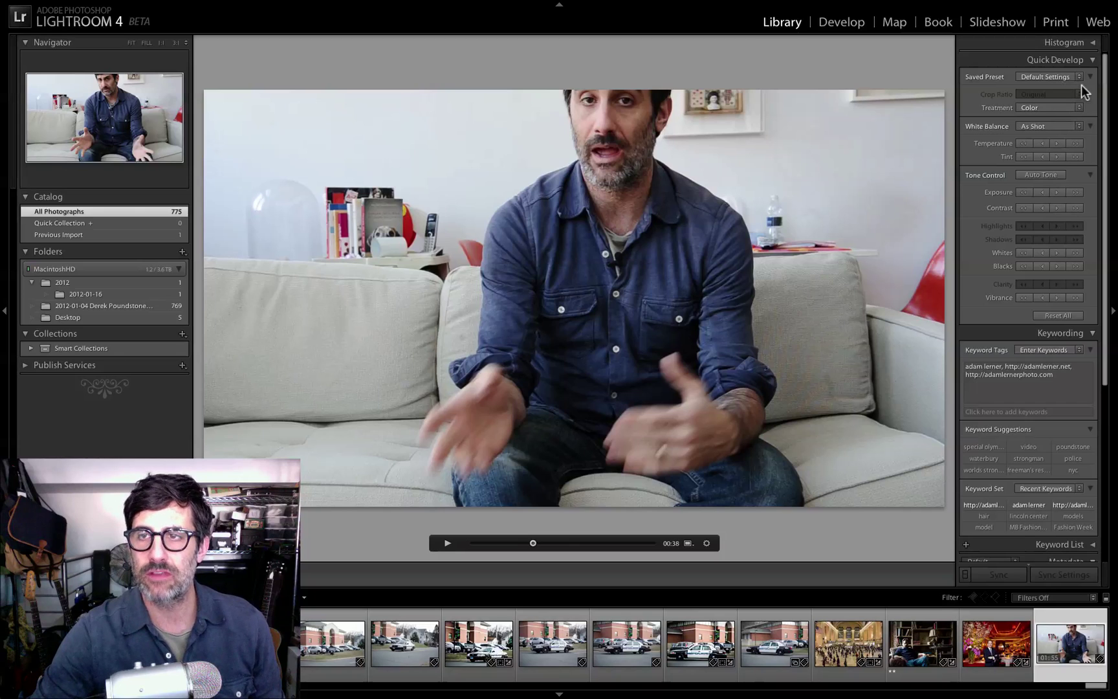
left_click(1091, 333)
left_click(1092, 367)
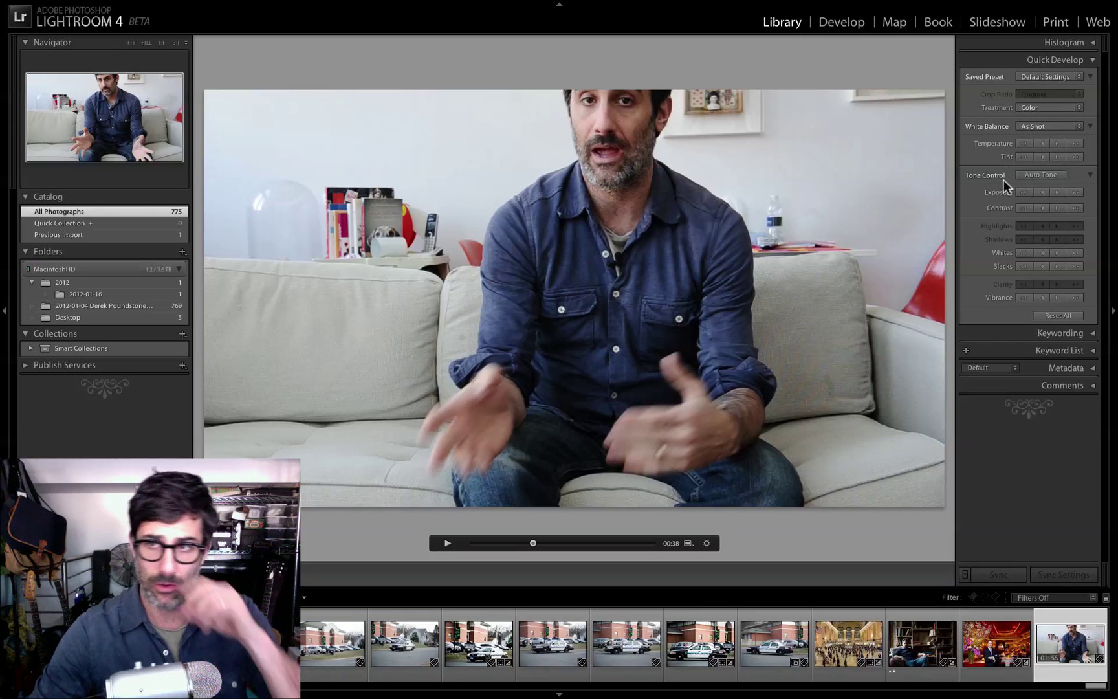
left_click(1059, 193)
left_click(1040, 193)
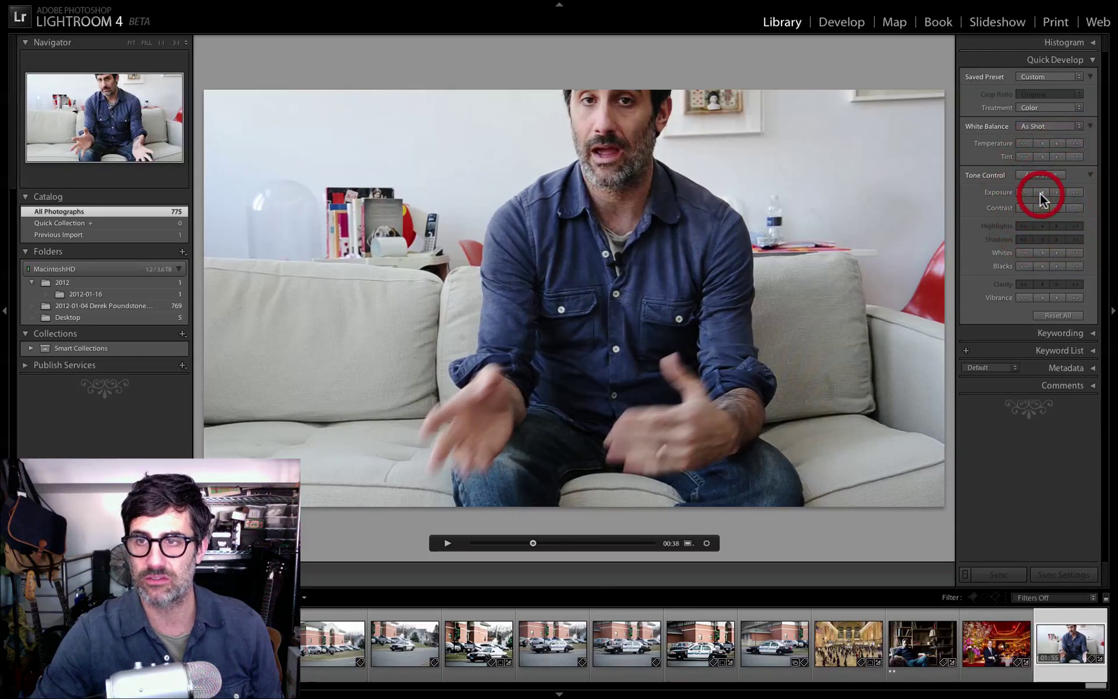
Step: Browse the ADB_Filmtypes Quick Develop presets, then capture the current video frame as a still
left_click(1059, 77)
mouse_move(1060, 78)
left_mouse_down()
mouse_move(1043, 149)
mouse_move(948, 170)
mouse_move(954, 10)
mouse_move(960, 22)
left_mouse_up()
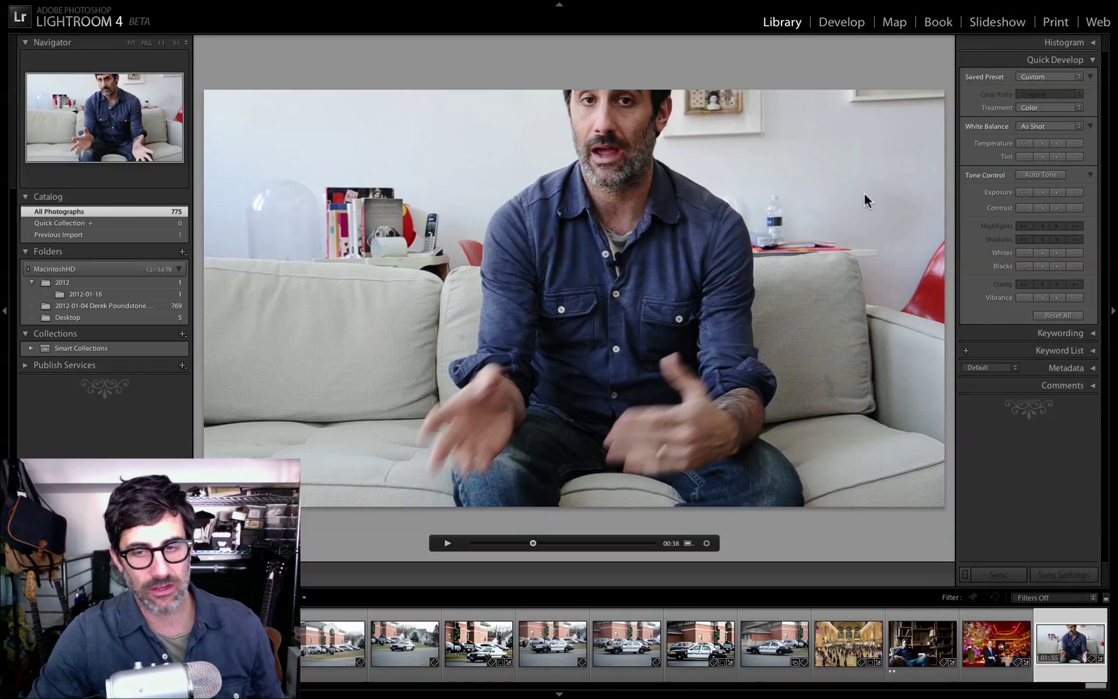
left_click(690, 543)
left_click(693, 554)
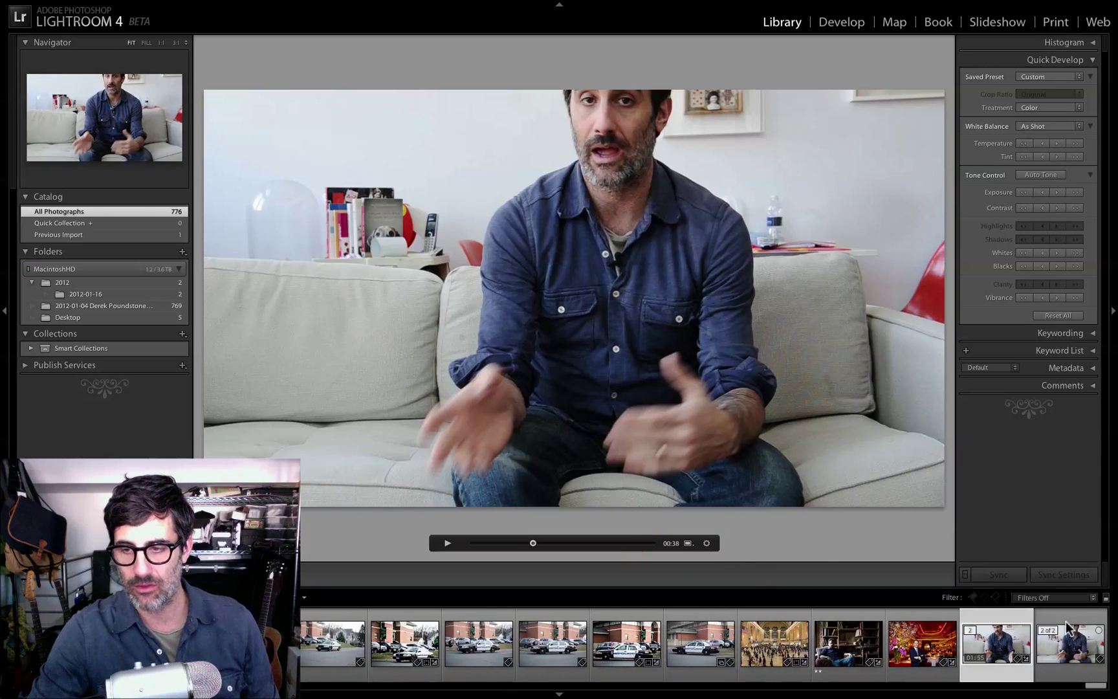
Step: Try opening the interview video in Develop, then return to the grid and reopen it large
left_click(1069, 648)
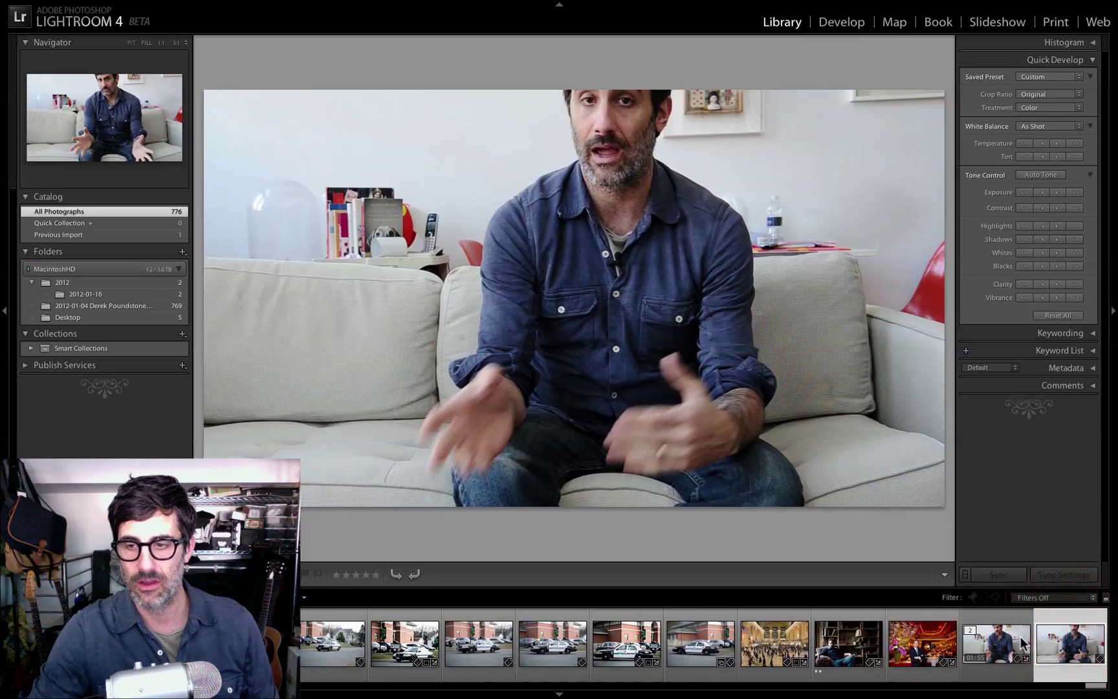
left_click(1012, 641)
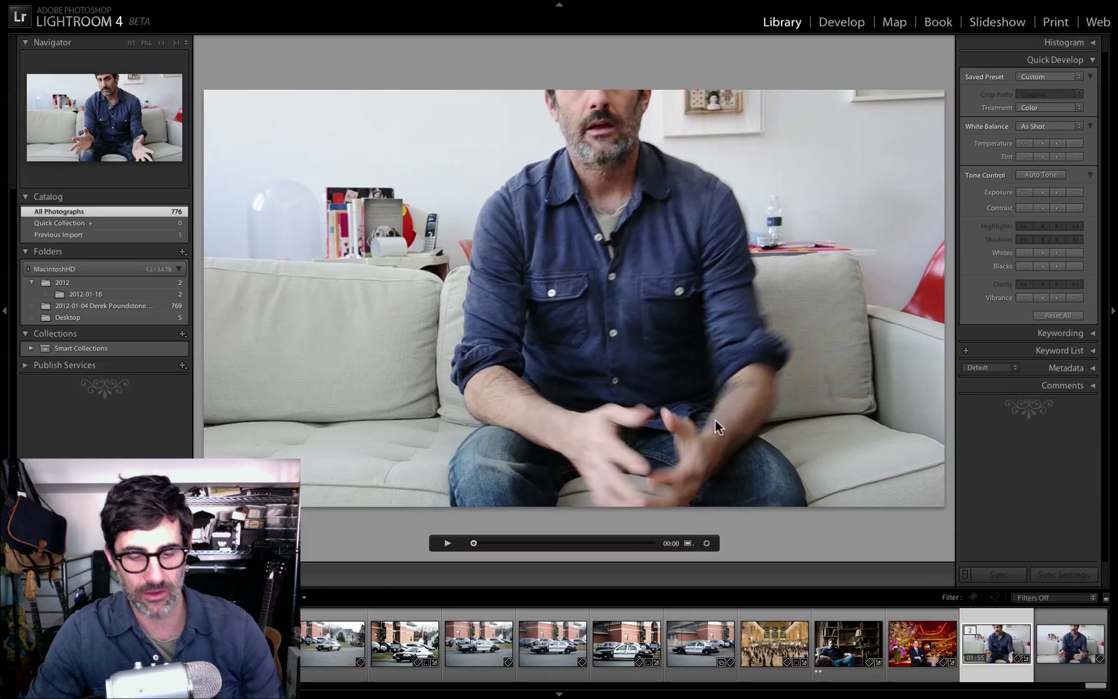
key("d")
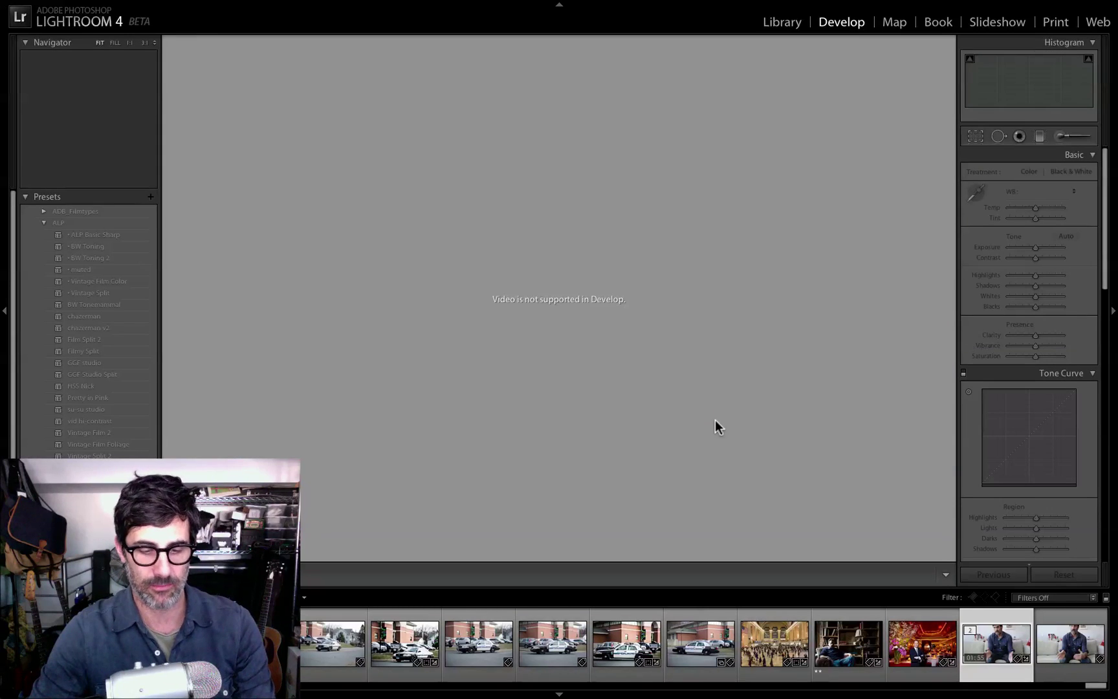
key("g")
double_click(350, 472)
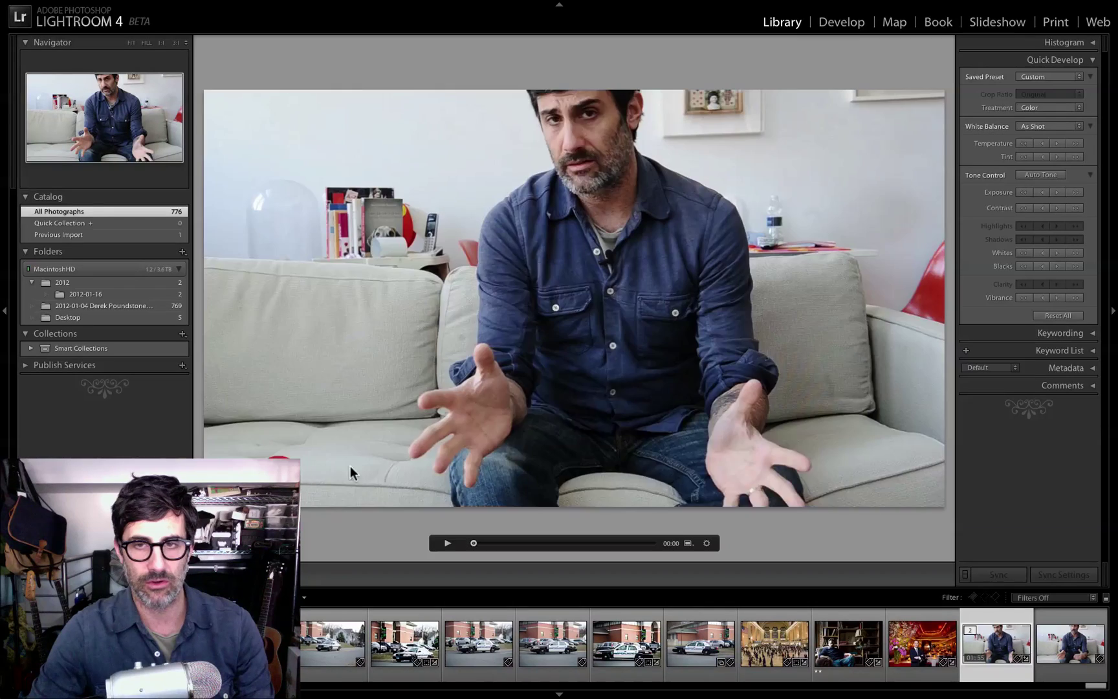
Step: Apply the ALP vid hi-contrast Develop preset to the captured still frame
left_click(1067, 641)
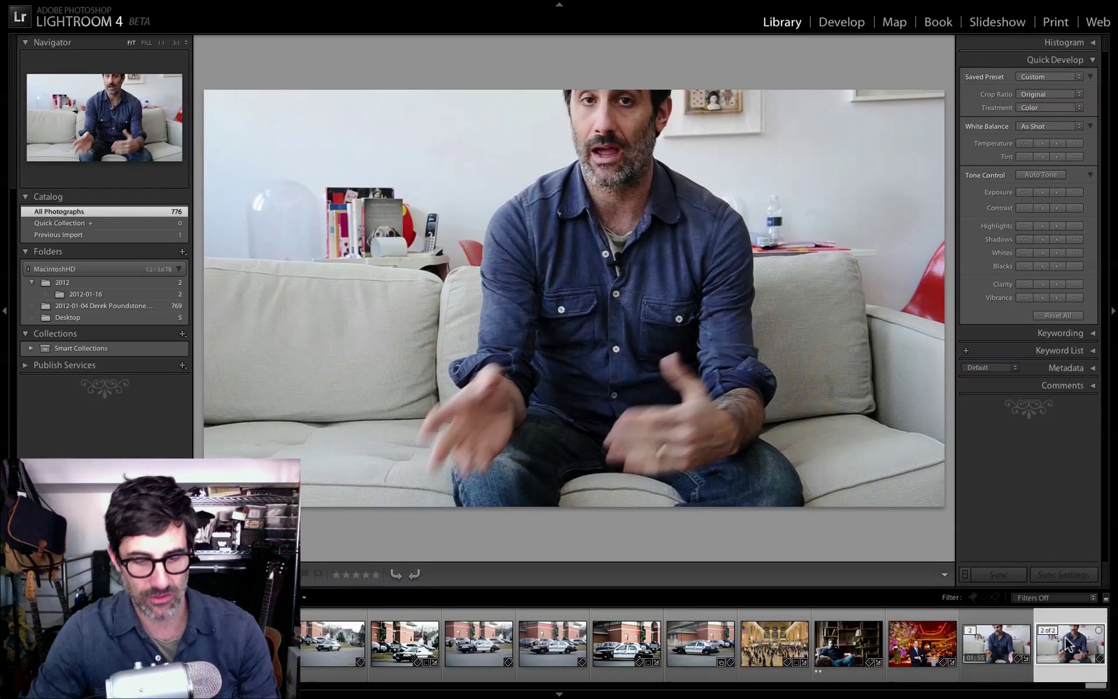
key("d")
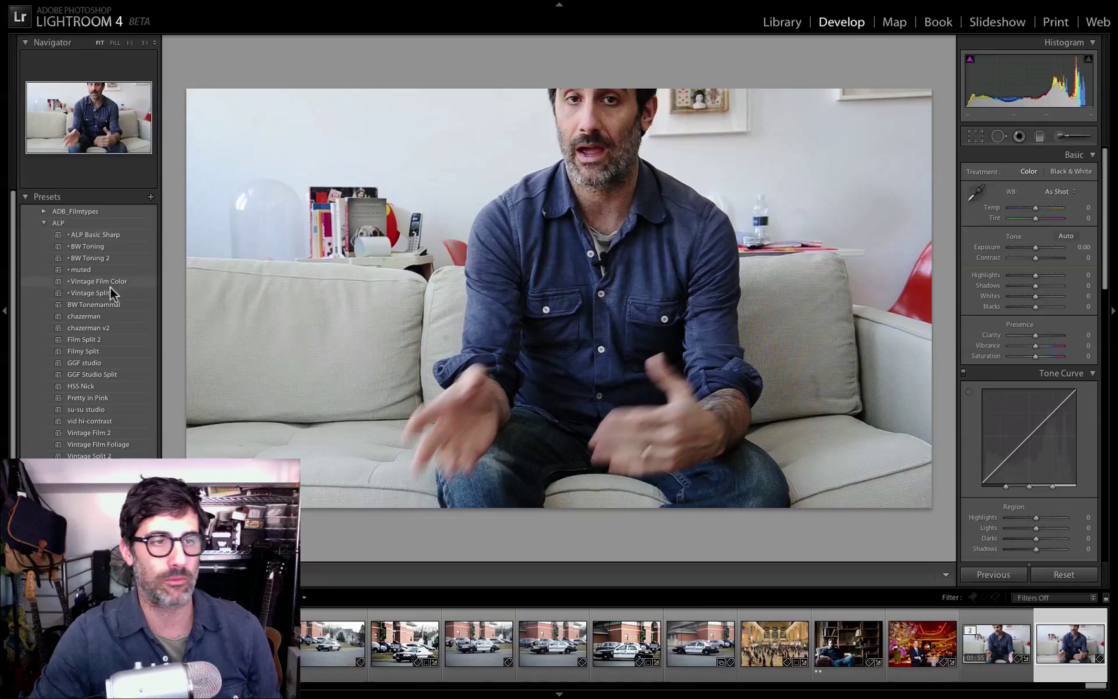
left_click(102, 421)
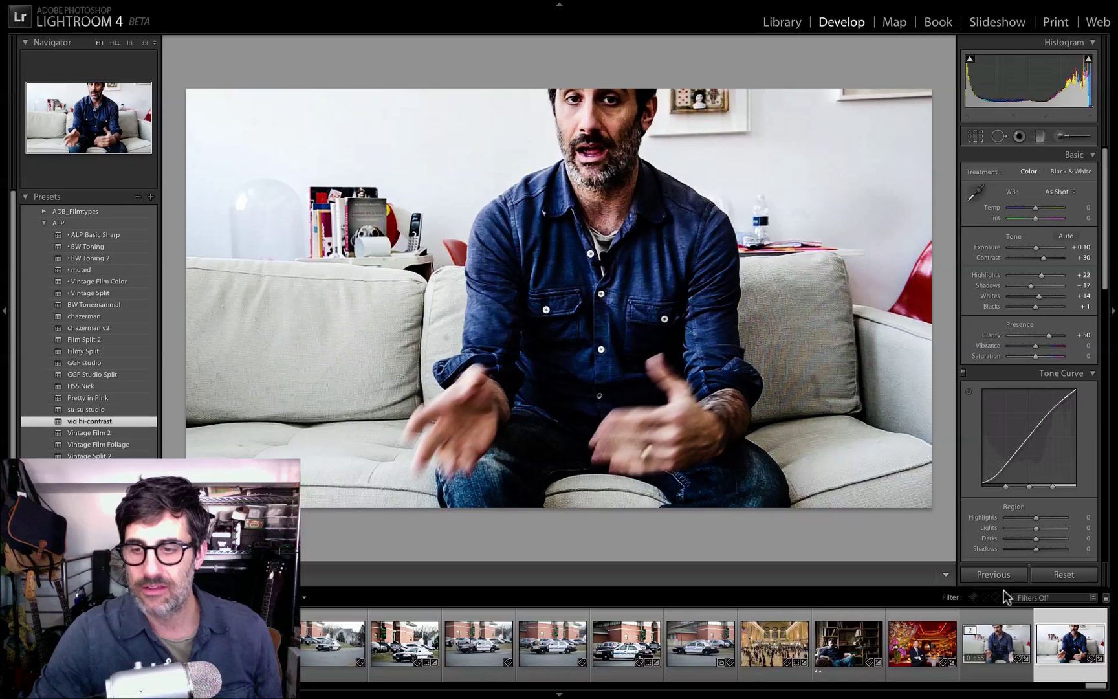
left_click(996, 641)
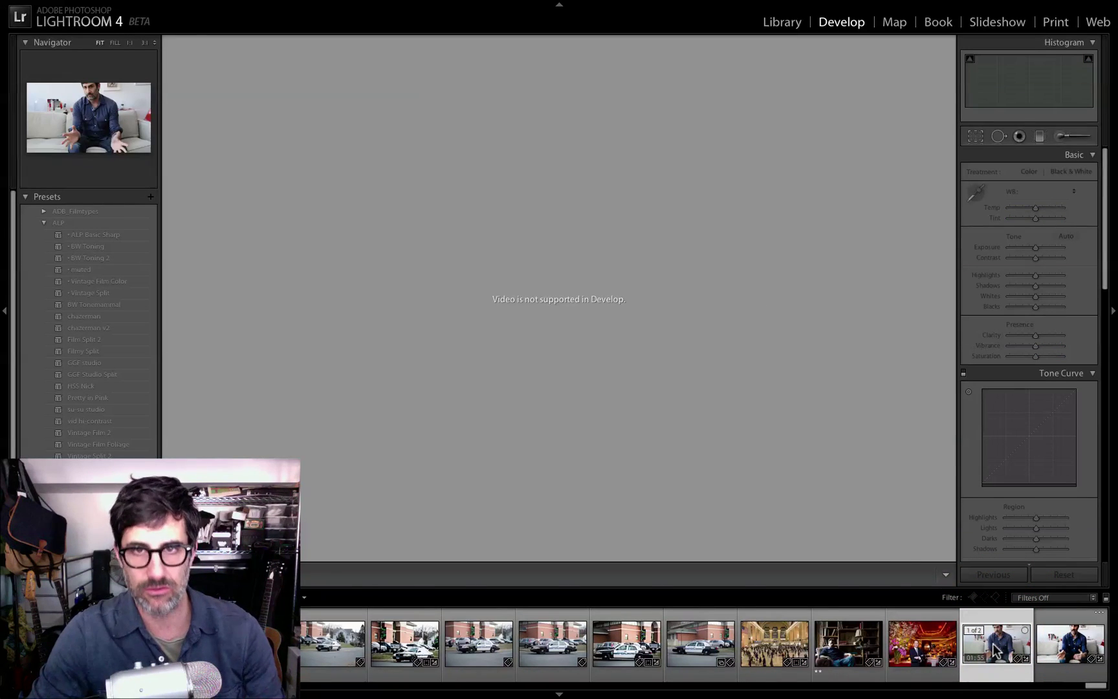
Step: Apply the ALP vid hi-contrast Quick Develop preset to the interview video in Grid view
key("g")
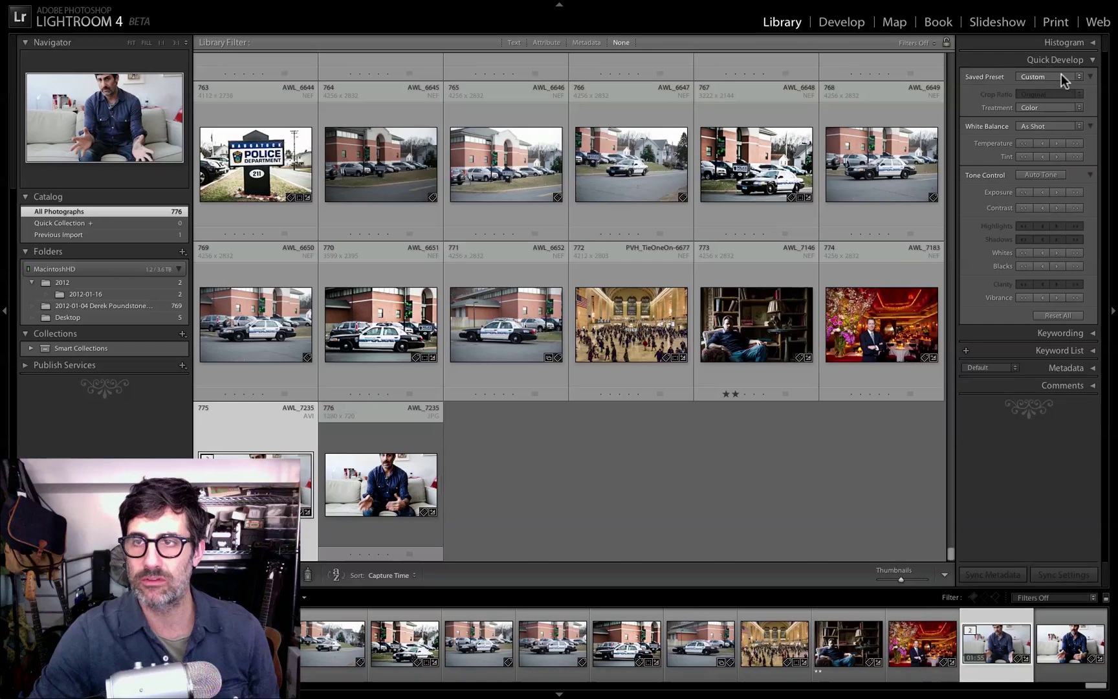
left_click(1061, 74)
mouse_move(1037, 147)
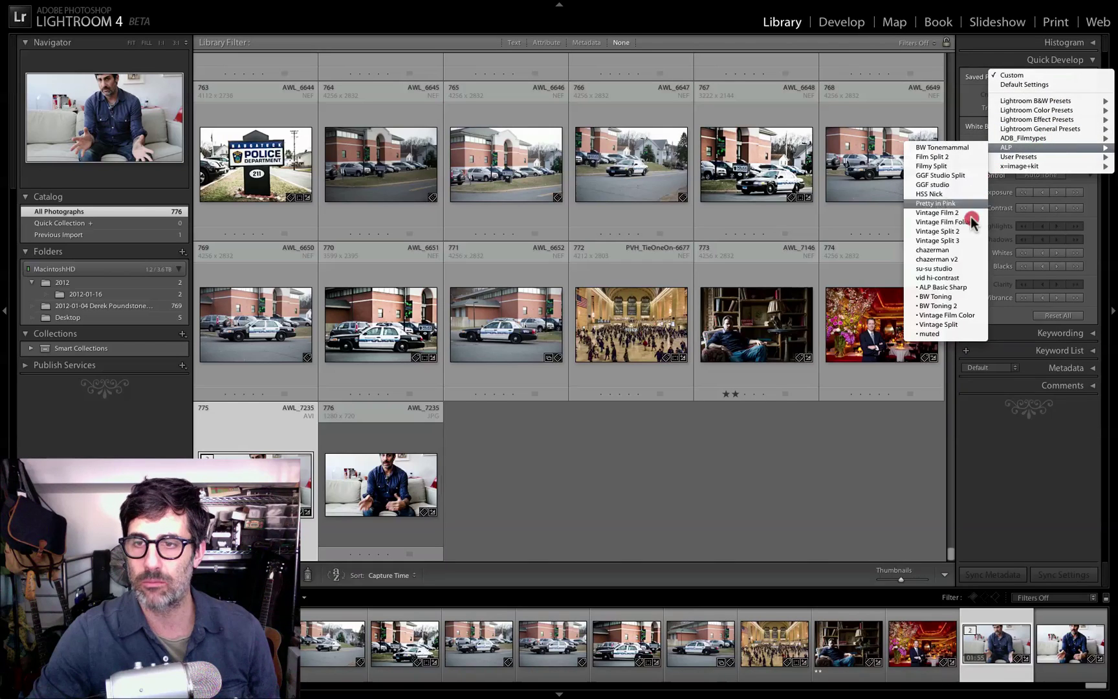
left_click(969, 278)
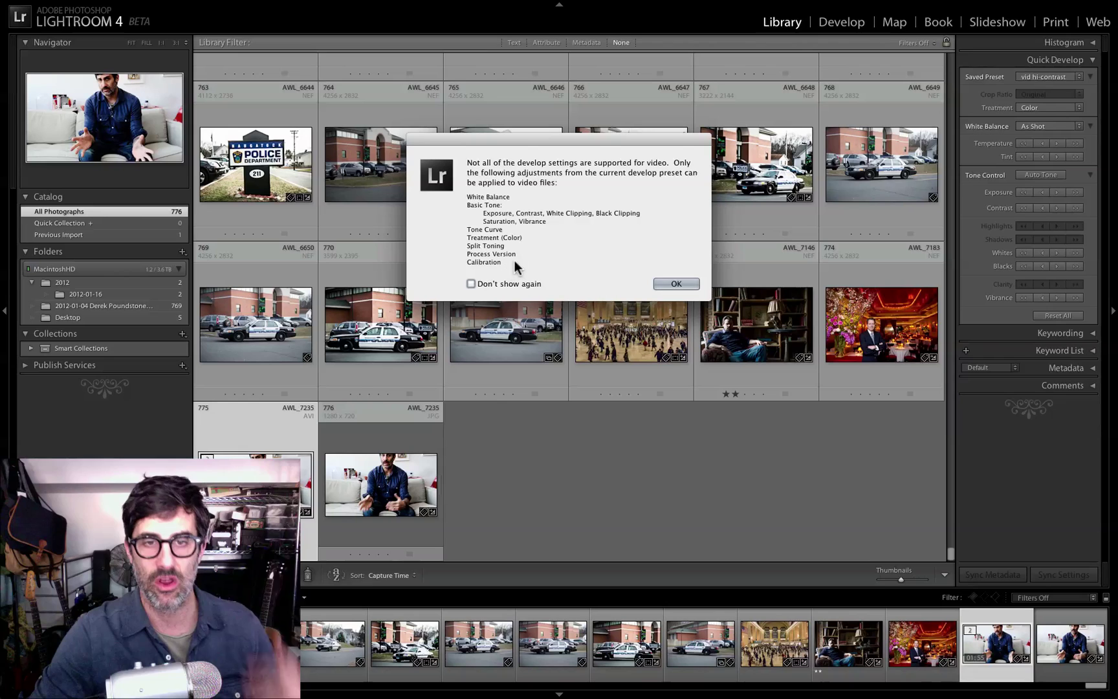
left_click(675, 285)
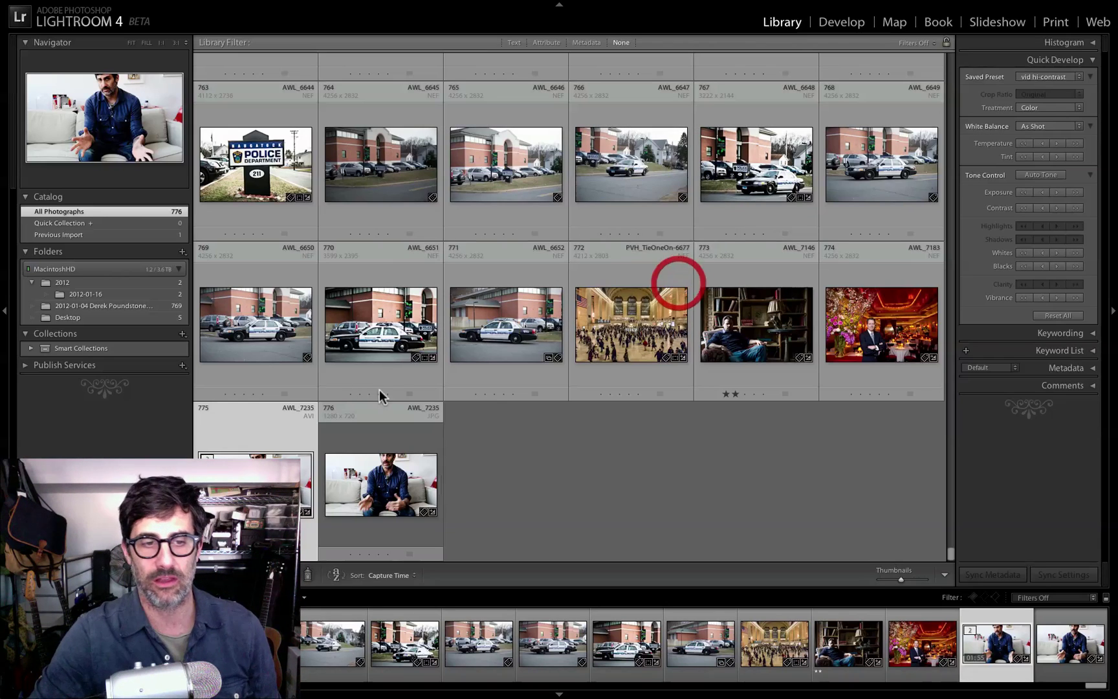
Step: Open the video full-size and play it to preview the high-contrast look
double_click(282, 482)
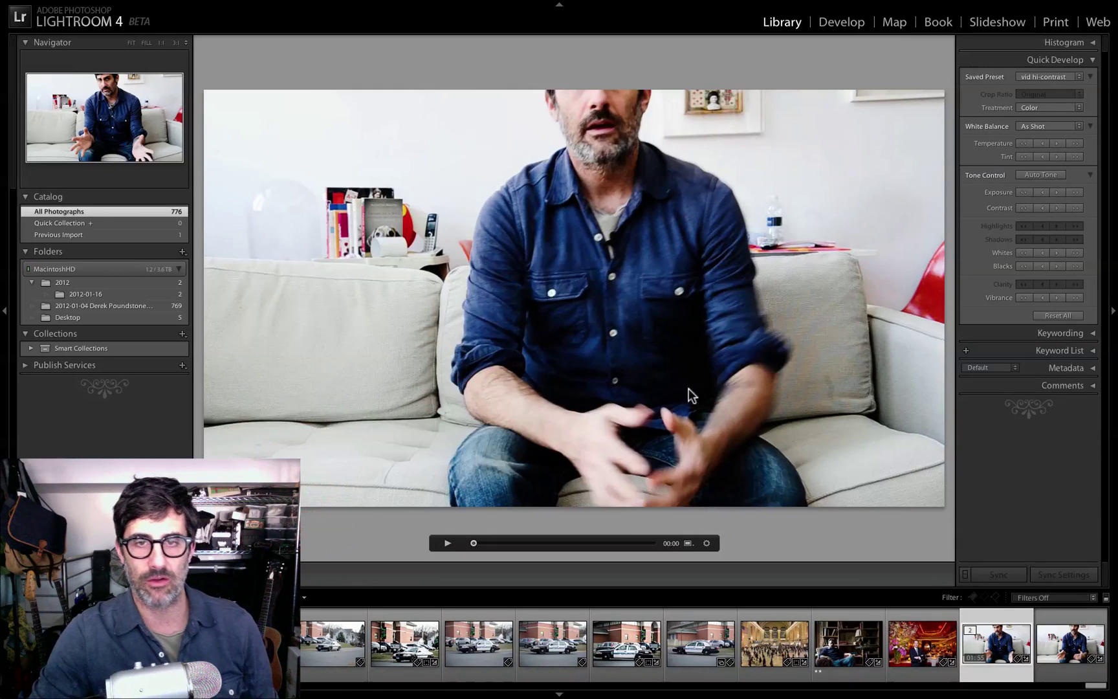
key("space")
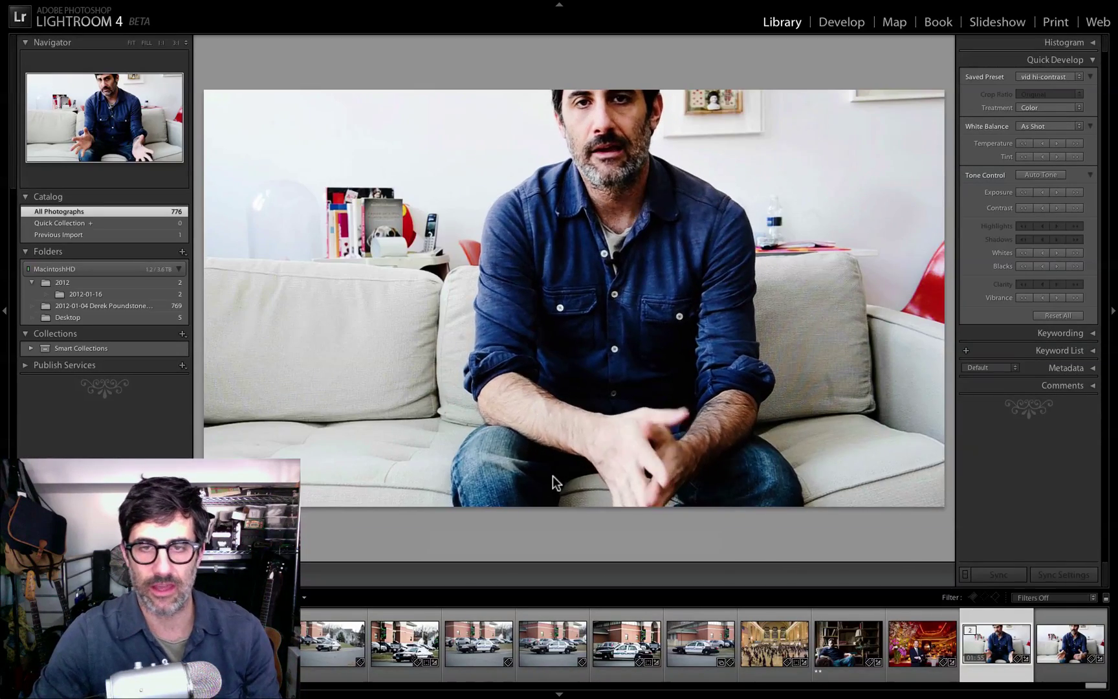
key("space")
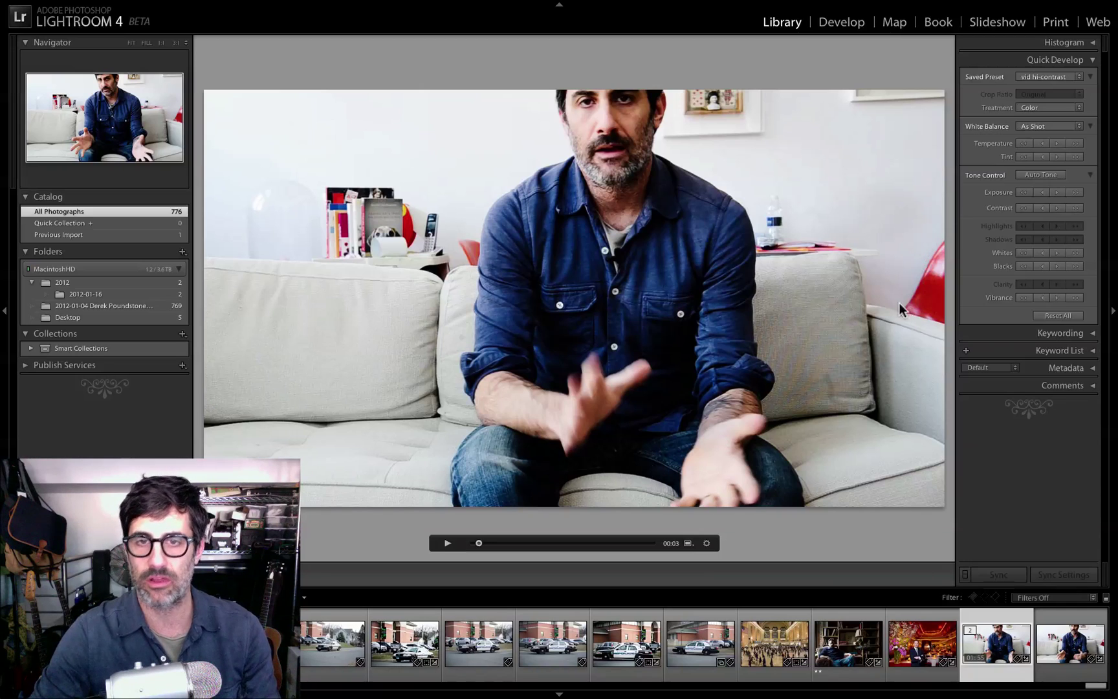
left_click(1073, 76)
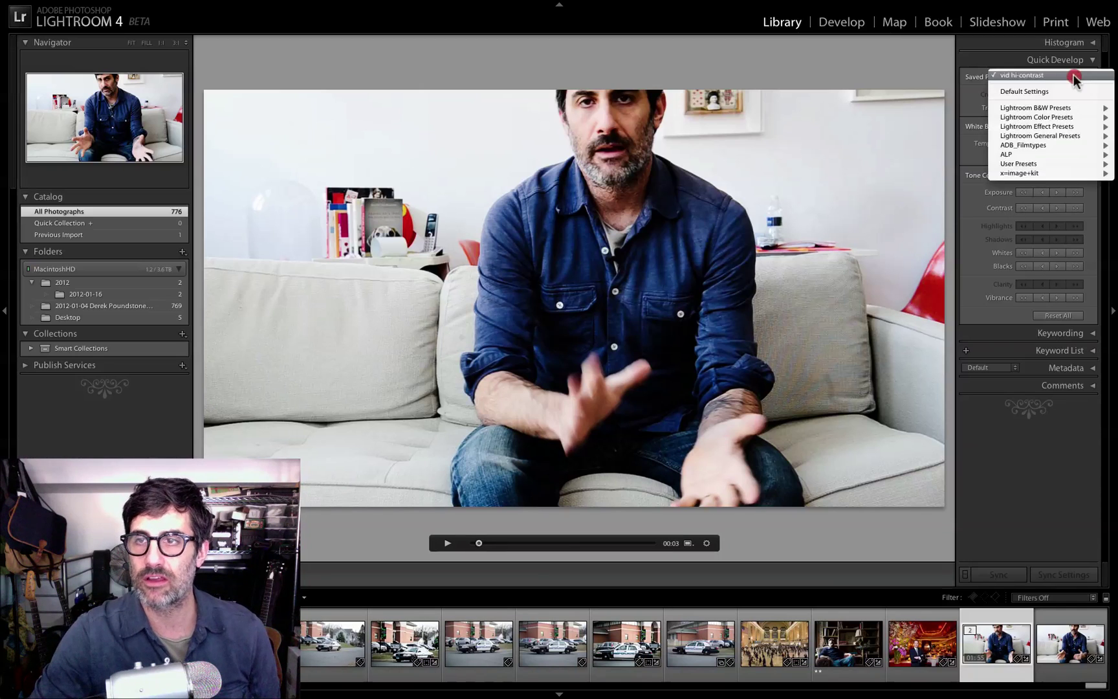
Step: Apply the ALP BW Tonemammal Quick Develop preset to the interview video
mouse_move(1044, 150)
left_click(942, 148)
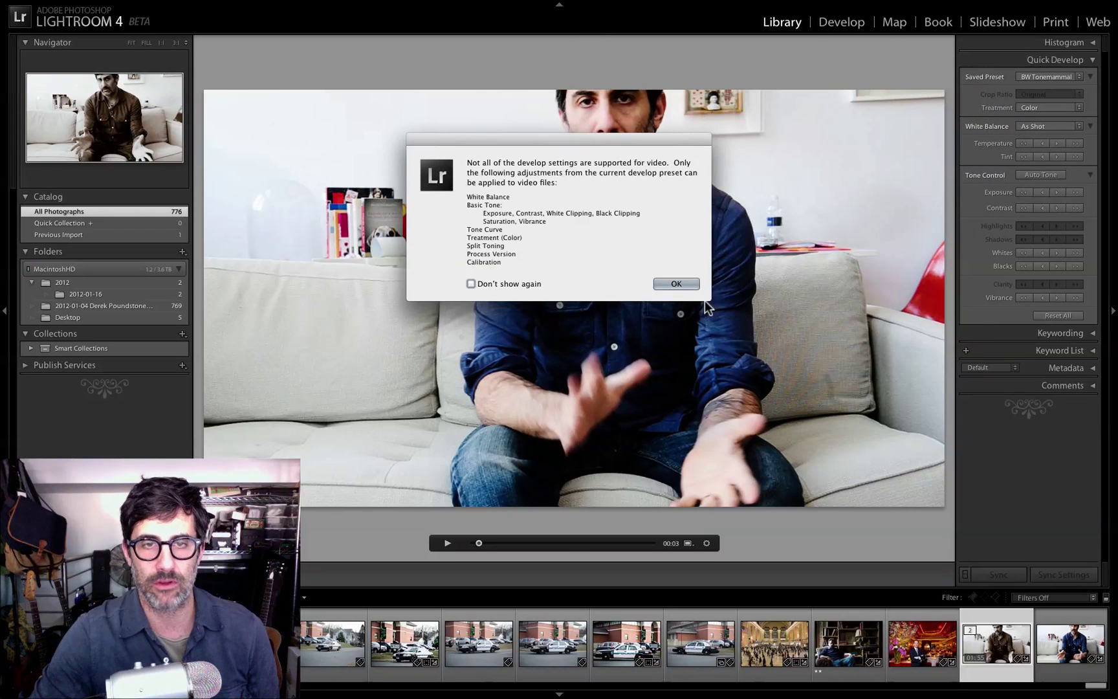
left_click(676, 284)
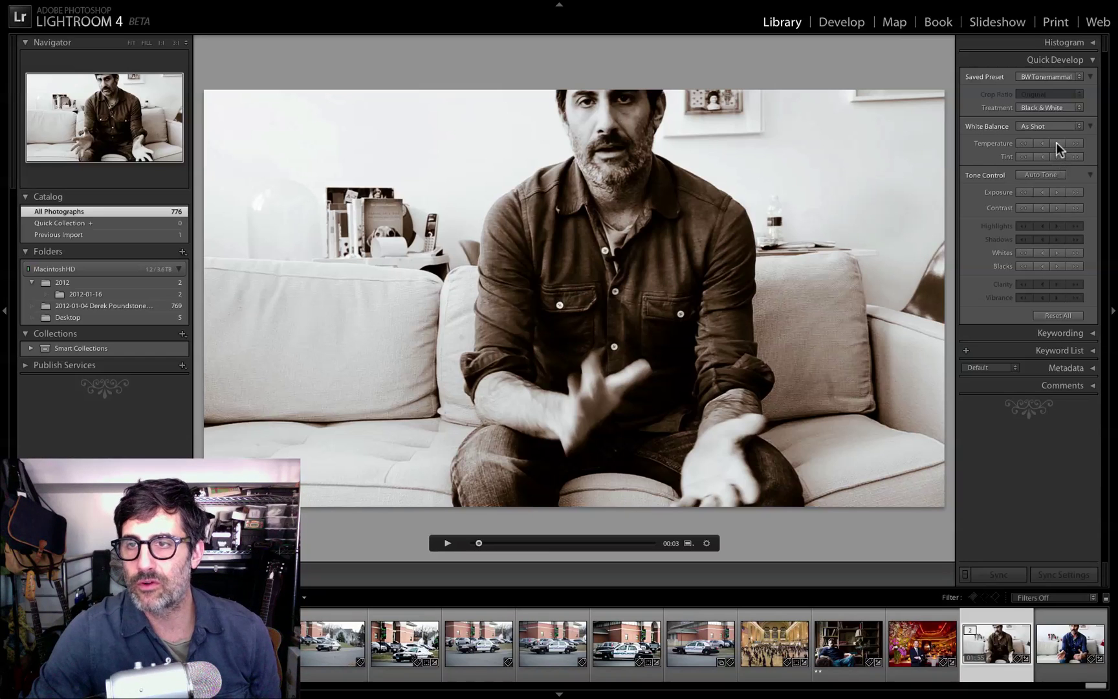
Step: Raise exposure twice, contrast three times, and blacks/whites once, then play to preview
left_click(1058, 193)
left_click(1058, 193)
left_click(1058, 207)
left_click(1057, 208)
left_click(1058, 208)
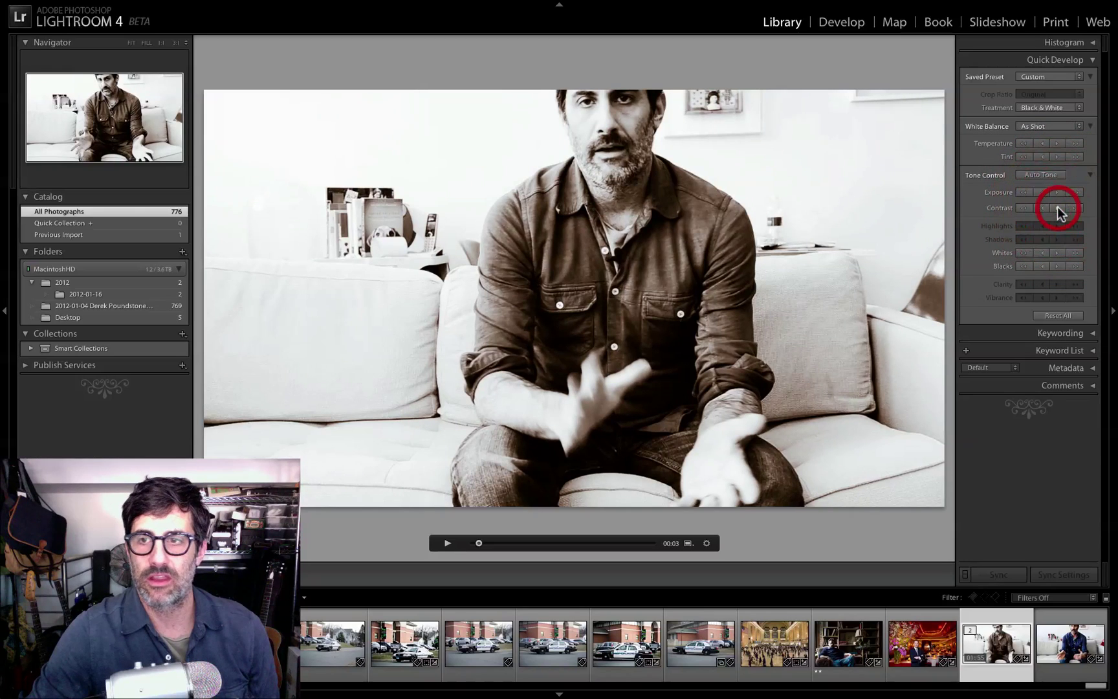
left_click(1058, 253)
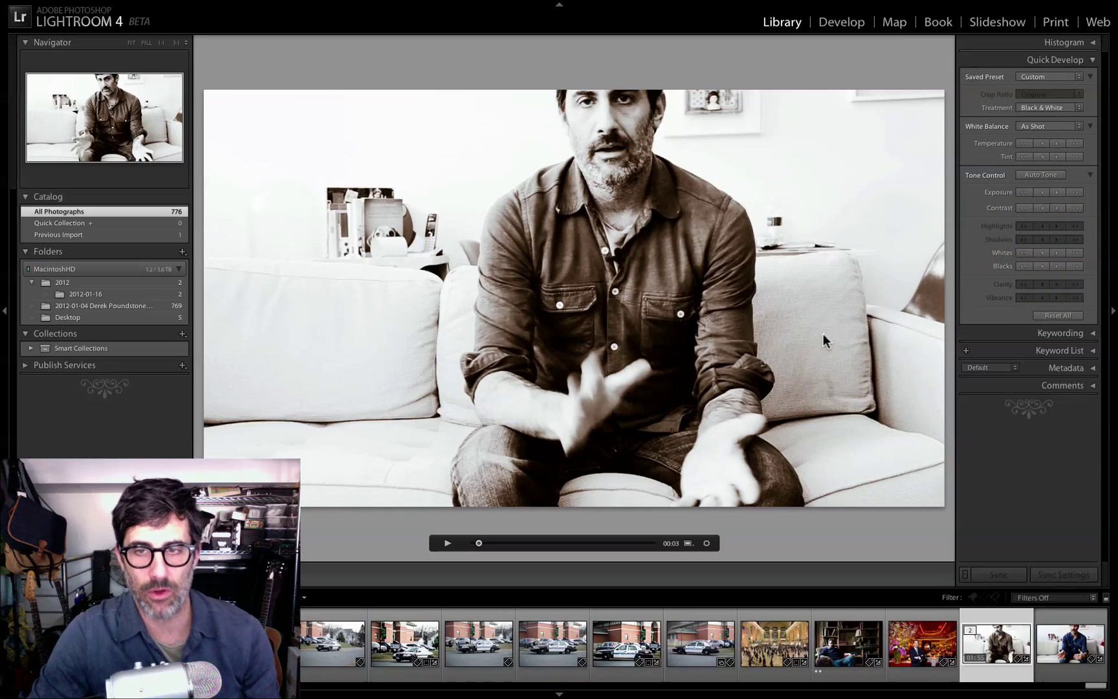
key("space")
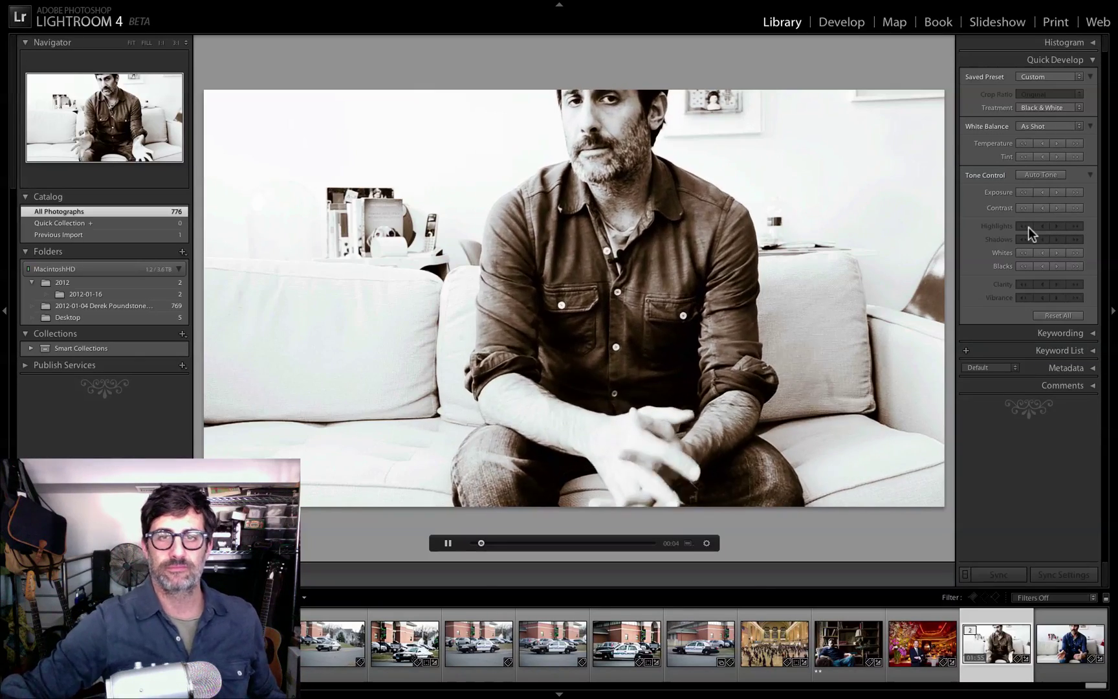
key("space")
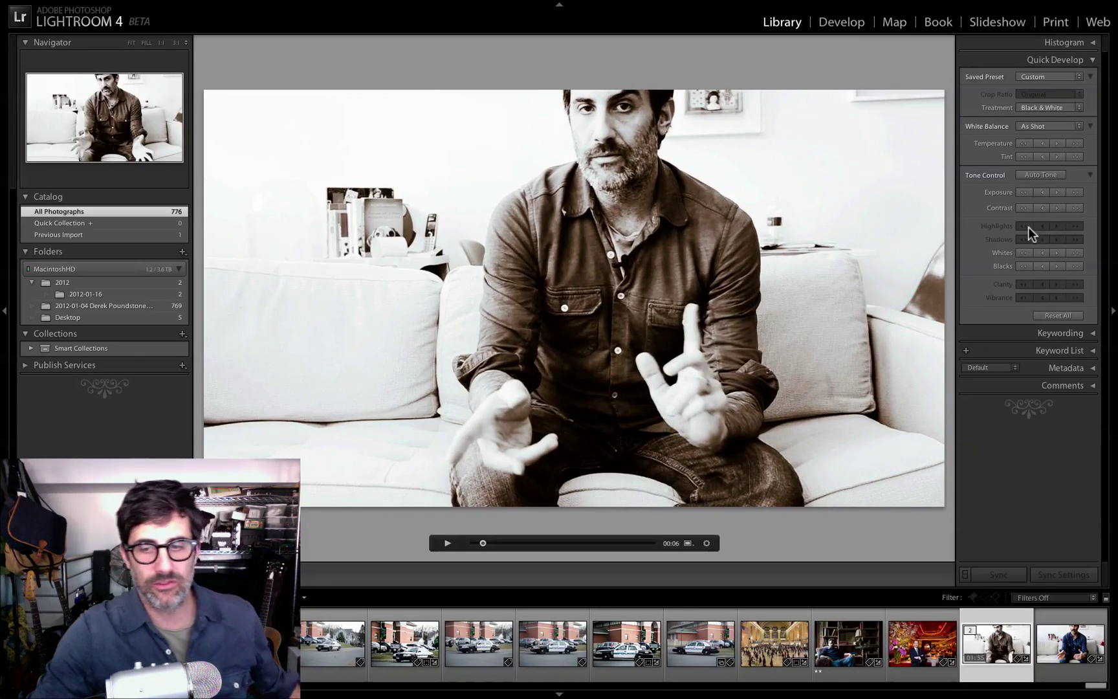